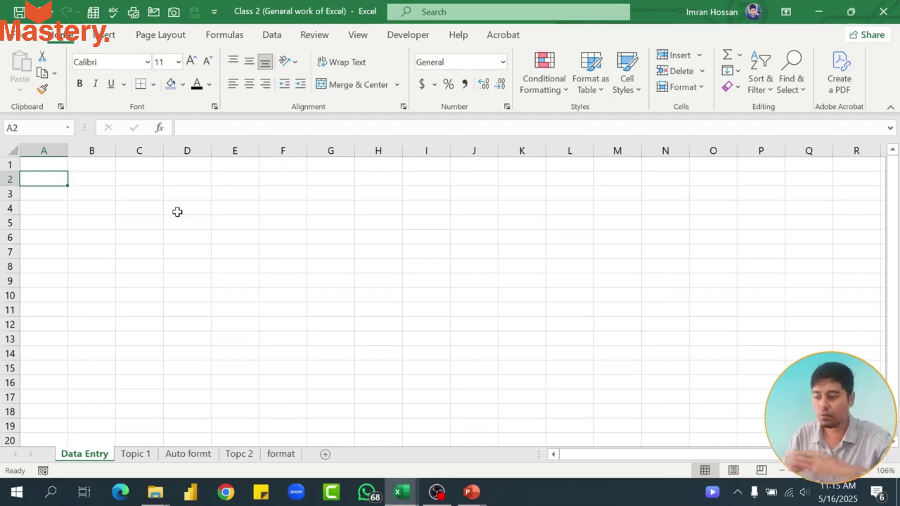
# Enter the column header "Student name" in cell A2 of the Data Entry sheet
pyautogui.write('Student name')
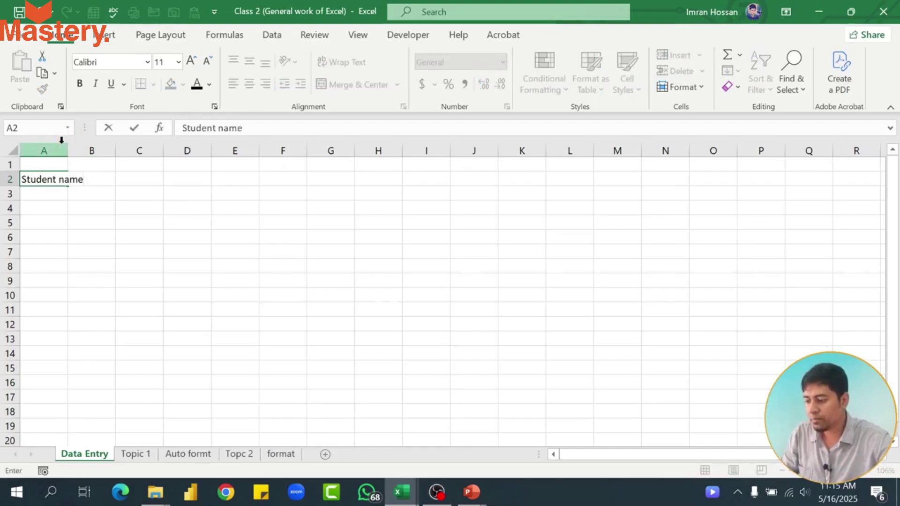
pyautogui.press('Tab')
pyautogui.click(78, 234)
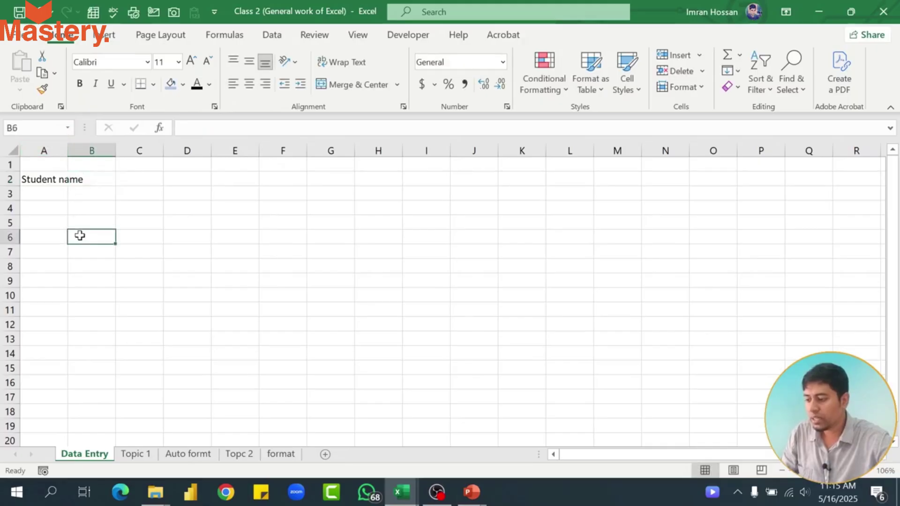
pyautogui.click(55, 177)
pyautogui.click(94, 182)
pyautogui.click(79, 250)
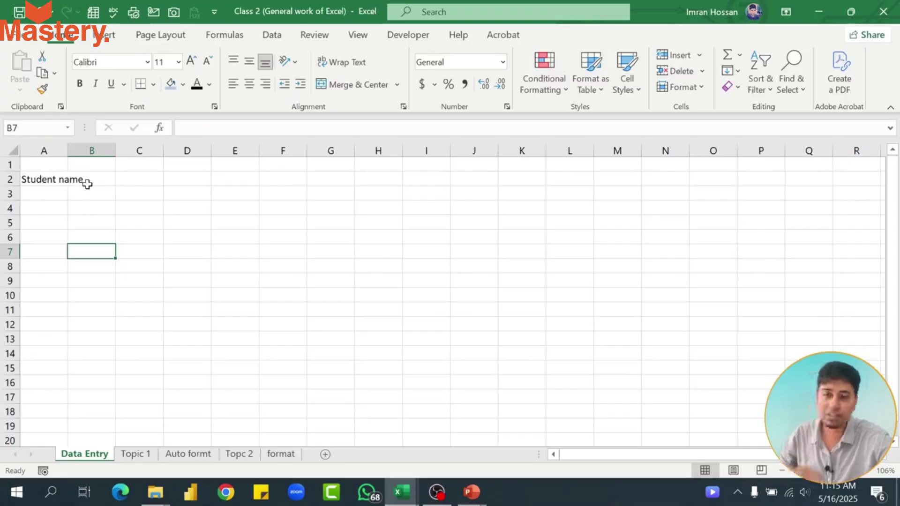
pyautogui.click(42, 181)
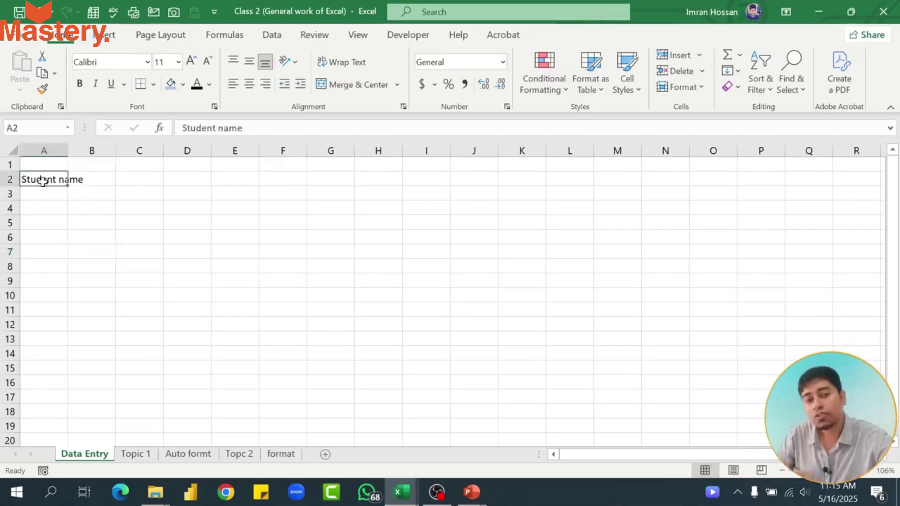
# Enter the headers "Subject", "Passing Year" and "CGPA" in cells B2, C2 and D2
pyautogui.click(91, 179)
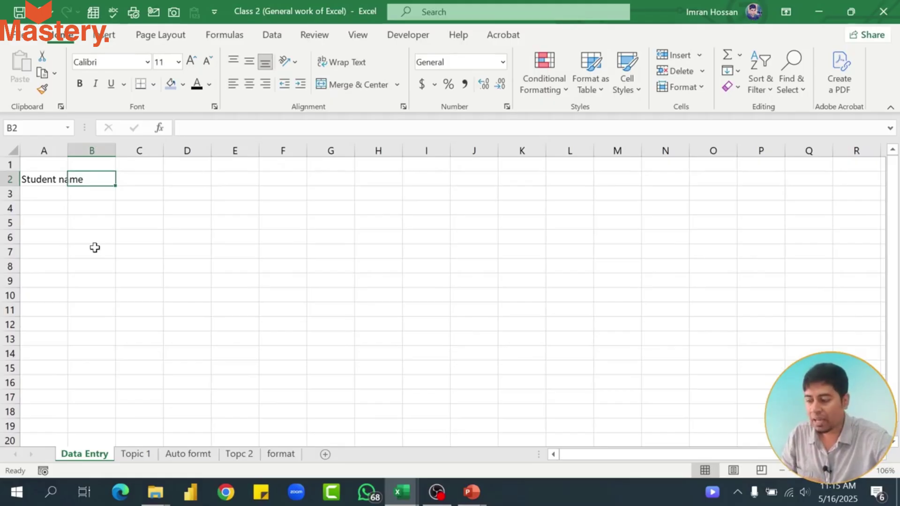
pyautogui.write('Subject')
pyautogui.press('Tab')
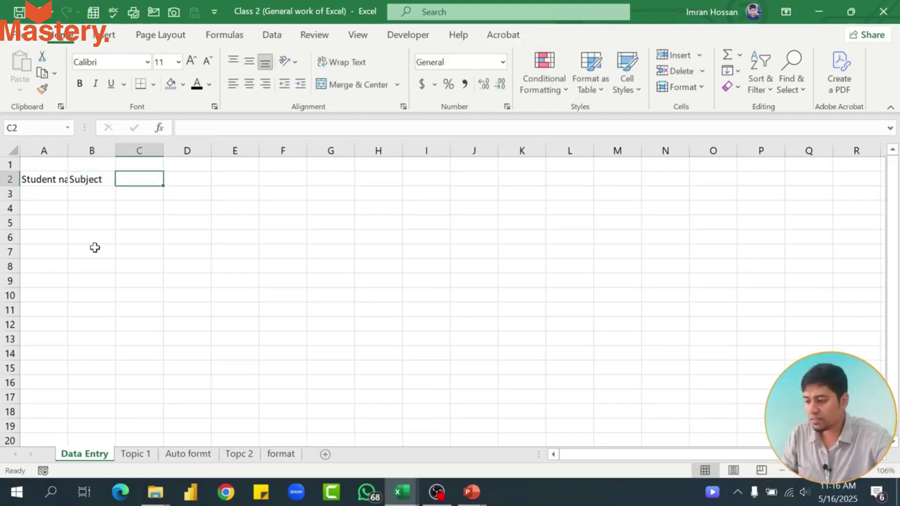
pyautogui.write('Passing Year')
pyautogui.press('Tab')
pyautogui.write('C')
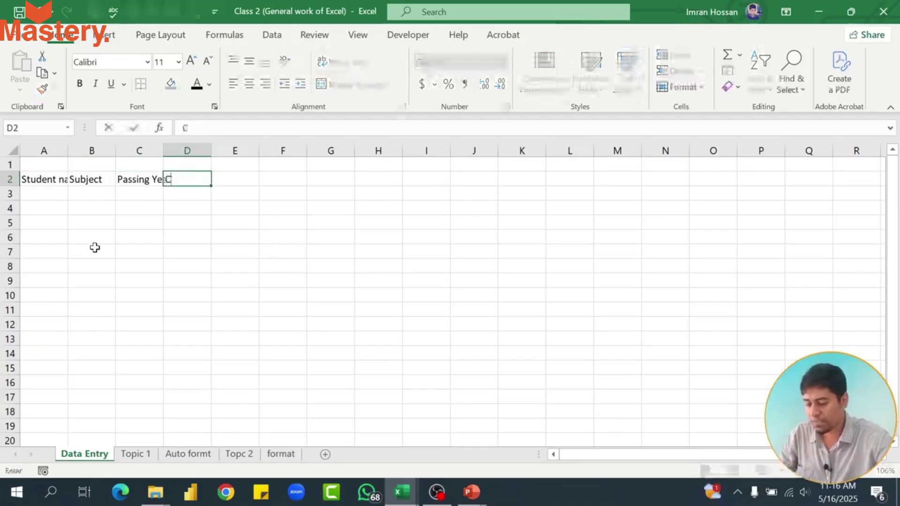
pyautogui.write('GPA')
pyautogui.press('Tab')
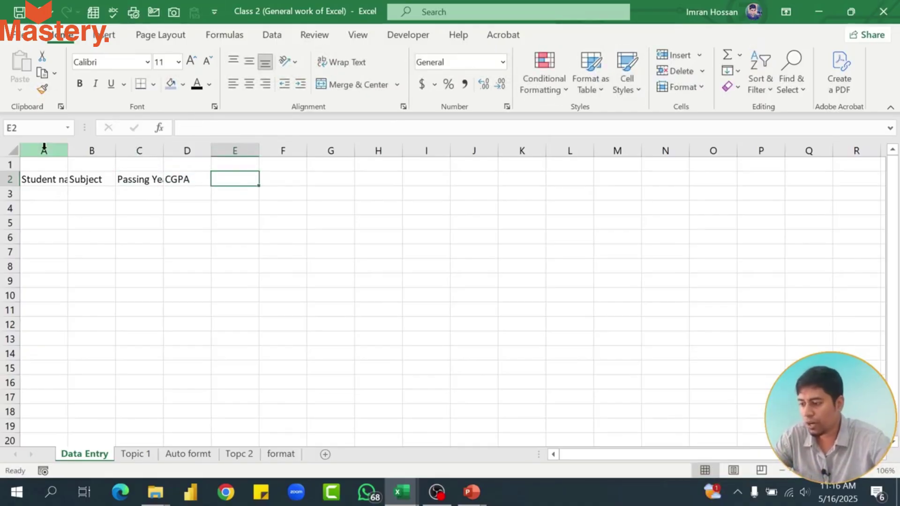
# AutoFit the widths of columns A through D to their header text
pyautogui.moveTo(44, 148); pyautogui.dragTo(213, 151)
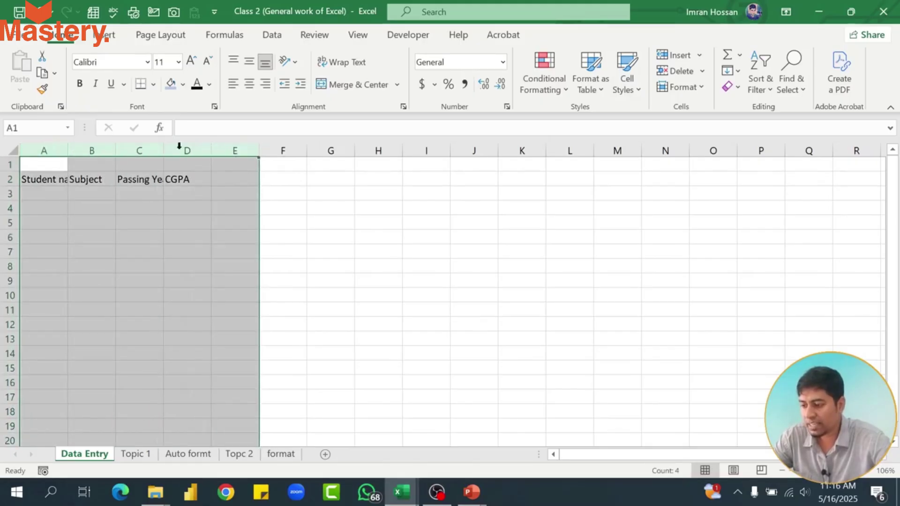
pyautogui.moveTo(49, 149); pyautogui.dragTo(201, 155)
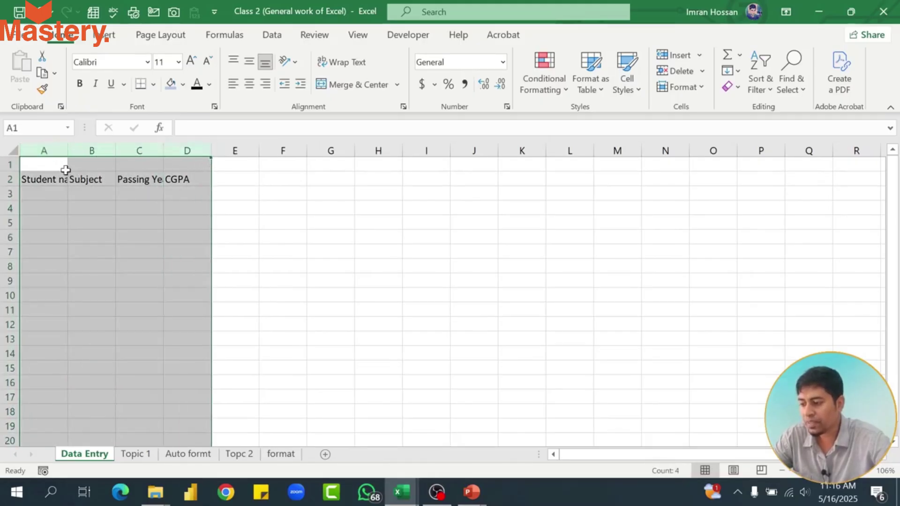
pyautogui.doubleClick(67, 150)
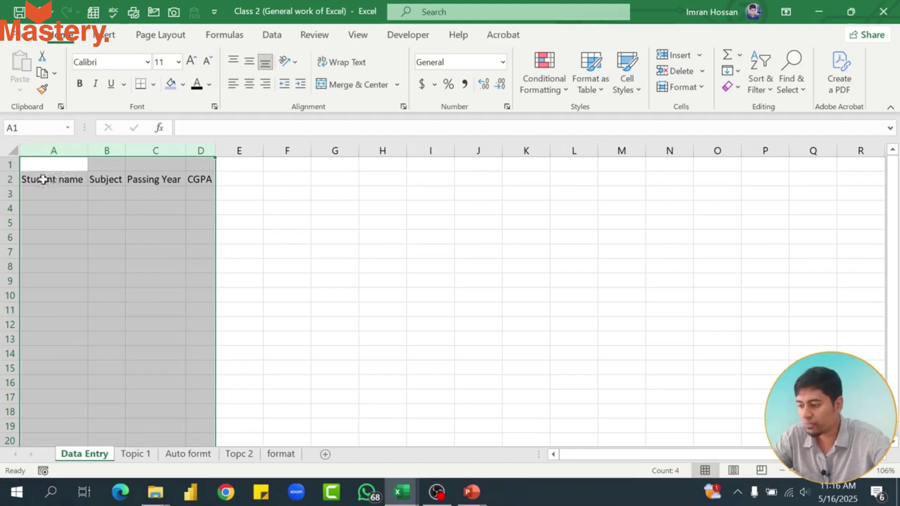
pyautogui.moveTo(40, 178); pyautogui.dragTo(213, 180)
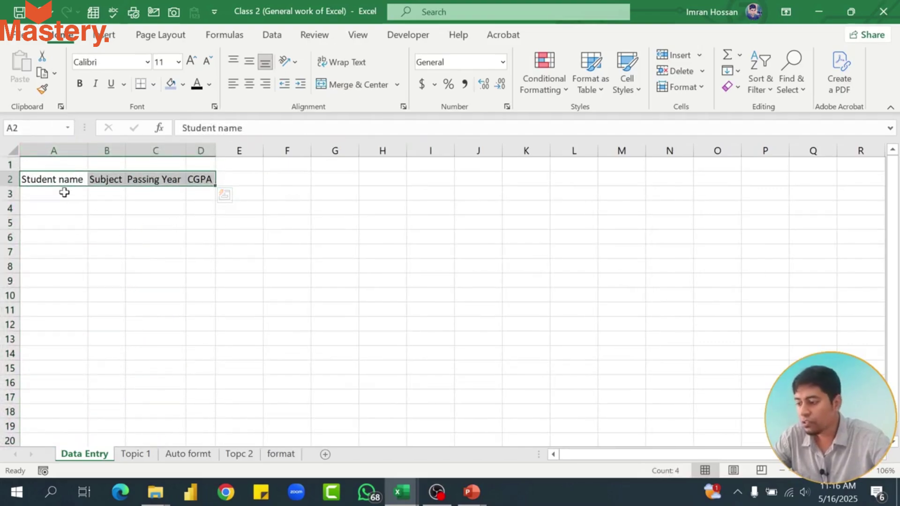
pyautogui.moveTo(64, 192); pyautogui.dragTo(69, 383)
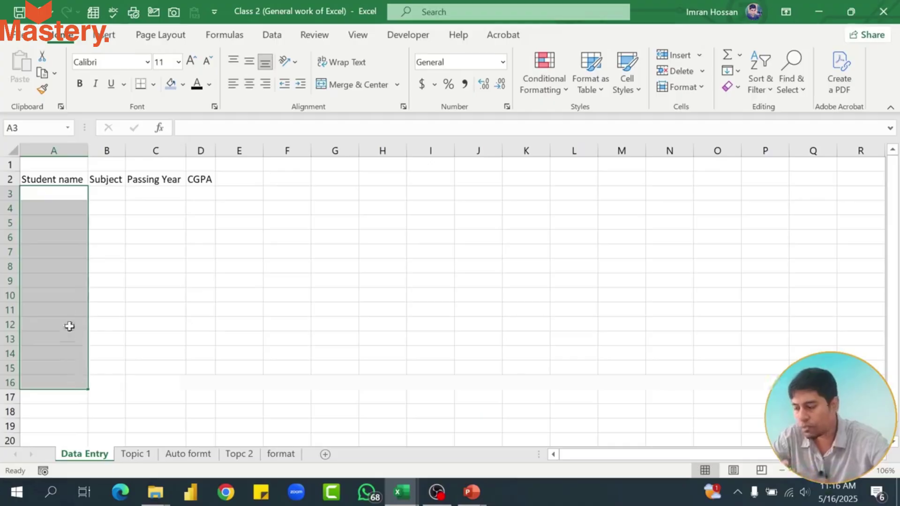
# Fill row 3 with the first student's full name, subject Arts, passing year 2020 and CGPA 3.2
pyautogui.click(66, 194)
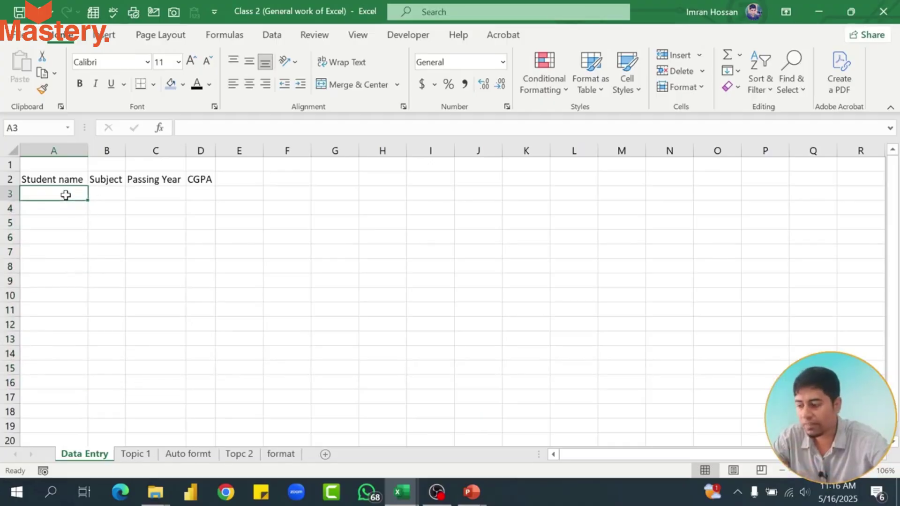
pyautogui.scroll(3, 65, 195)
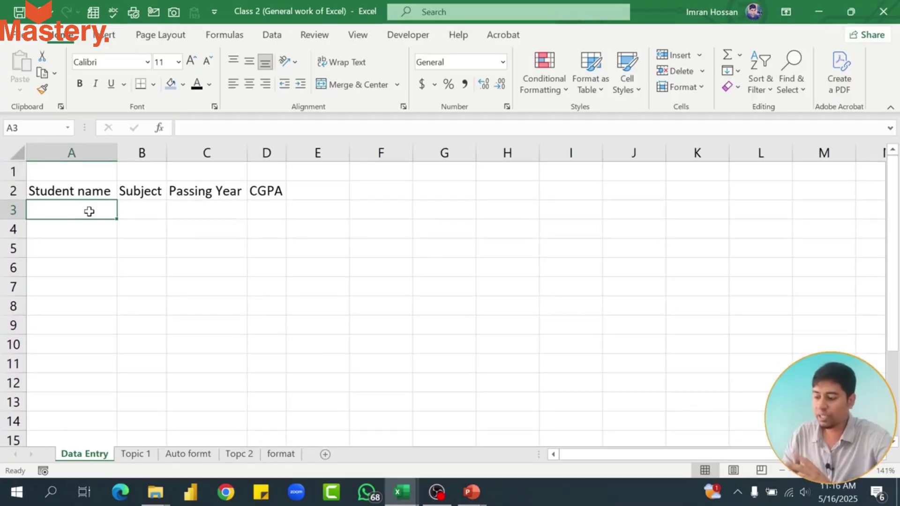
pyautogui.write('Kamal Hossain')
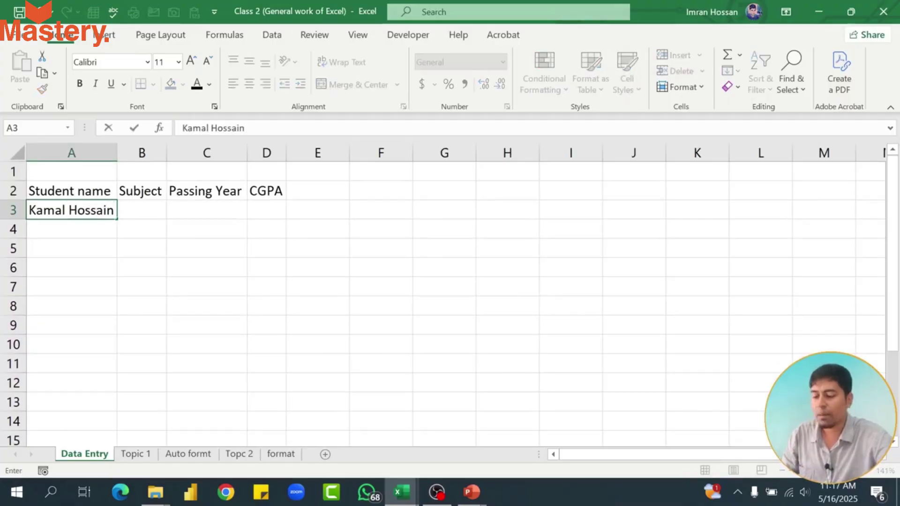
pyautogui.click(151, 207)
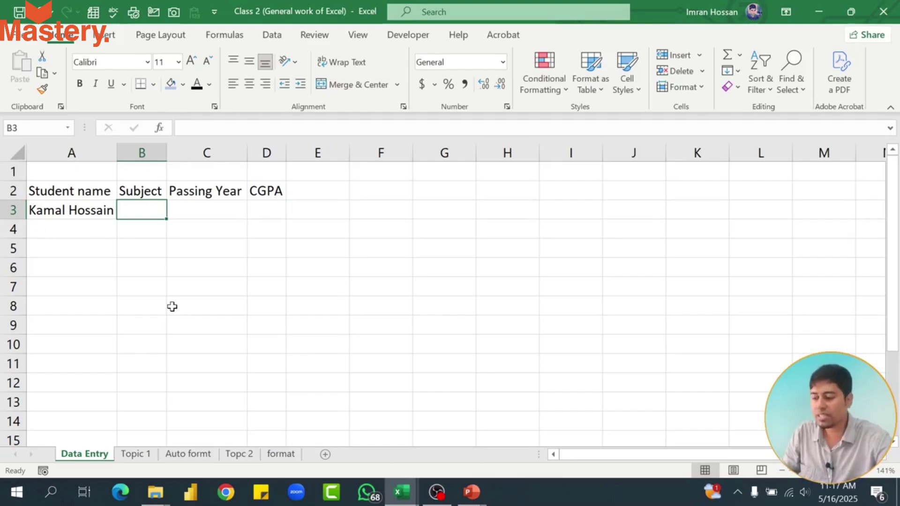
pyautogui.write('Arts')
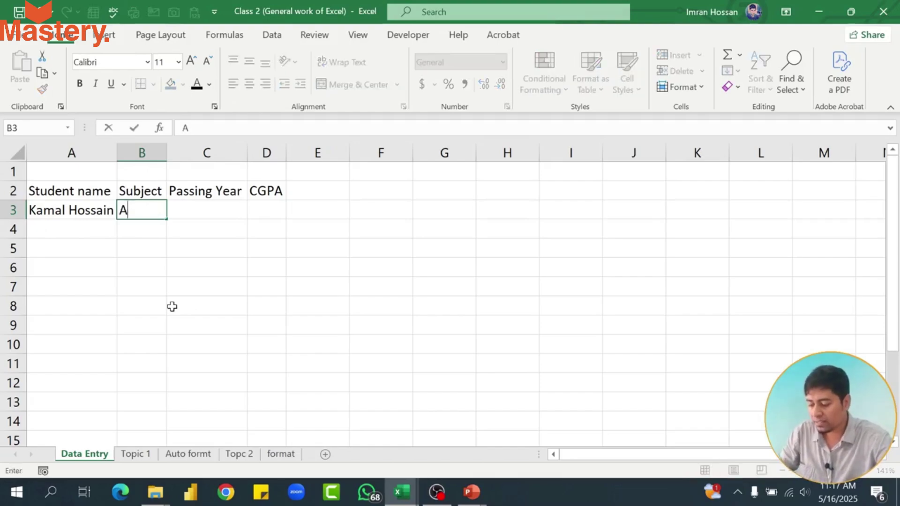
pyautogui.press('Tab')
pyautogui.write('2020')
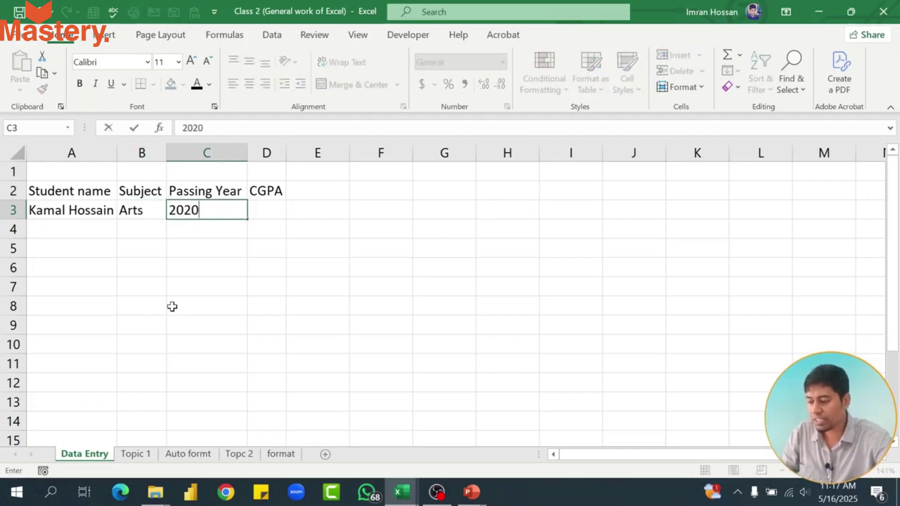
pyautogui.press('Tab')
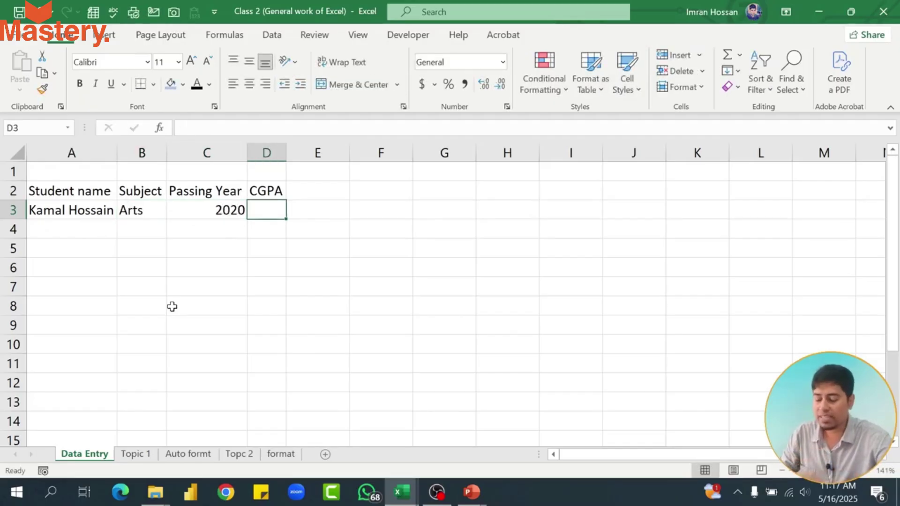
pyautogui.write('3.2')
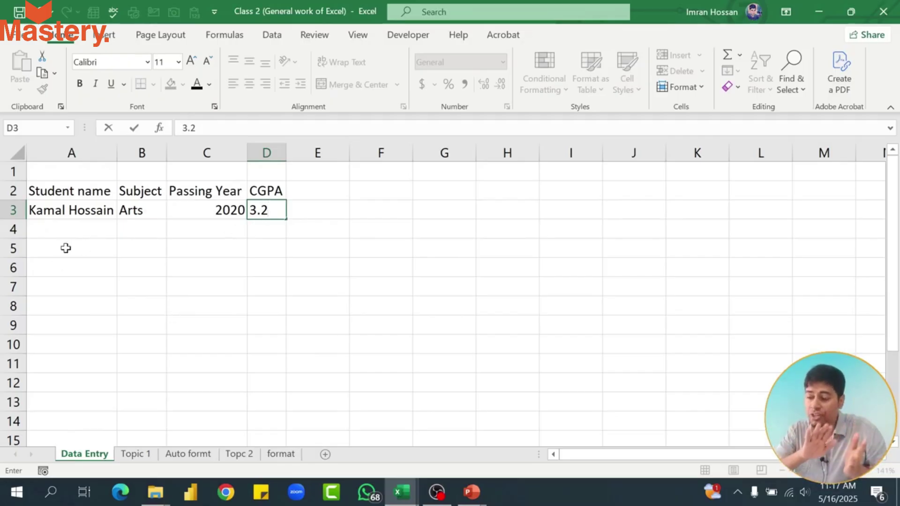
pyautogui.press('Return')
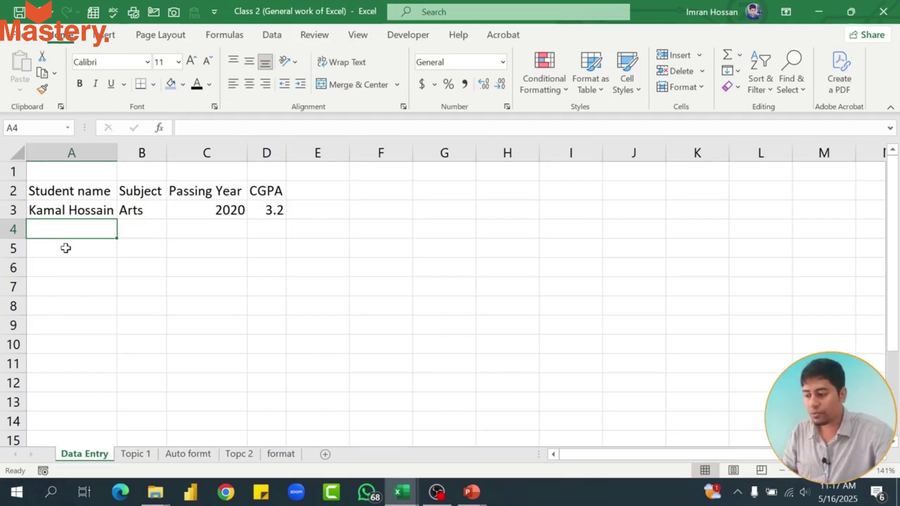
# Fill row 4 with the second student's full name, subject Science, passing year 2024 and CGPA 3.32
pyautogui.write('Tania Akter')
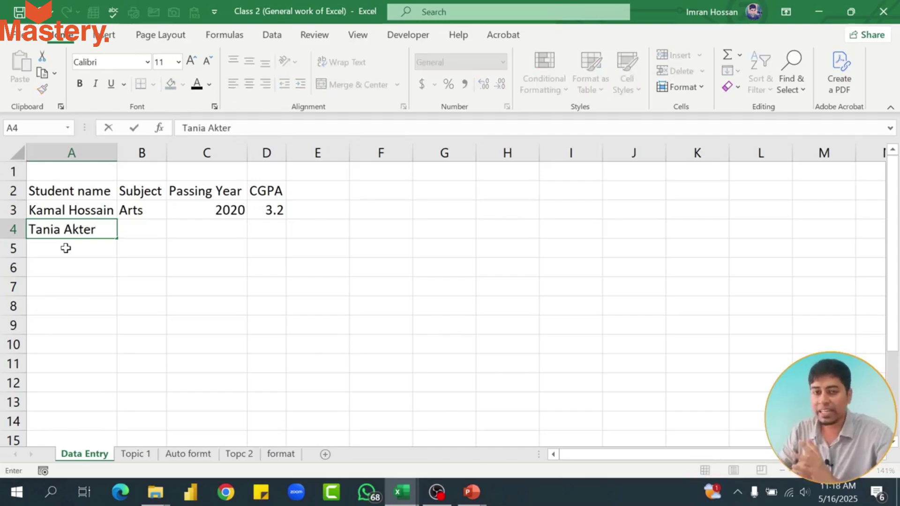
pyautogui.press('Tab')
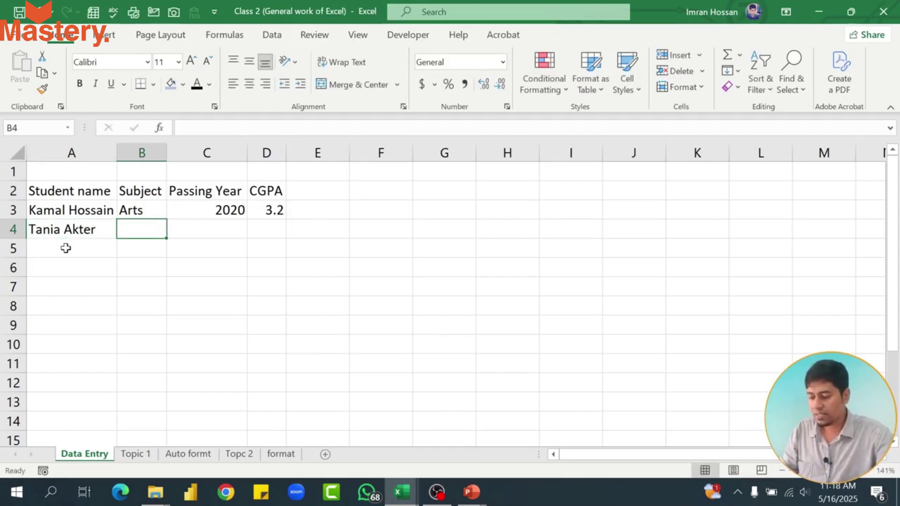
pyautogui.write('Science')
pyautogui.press('Tab')
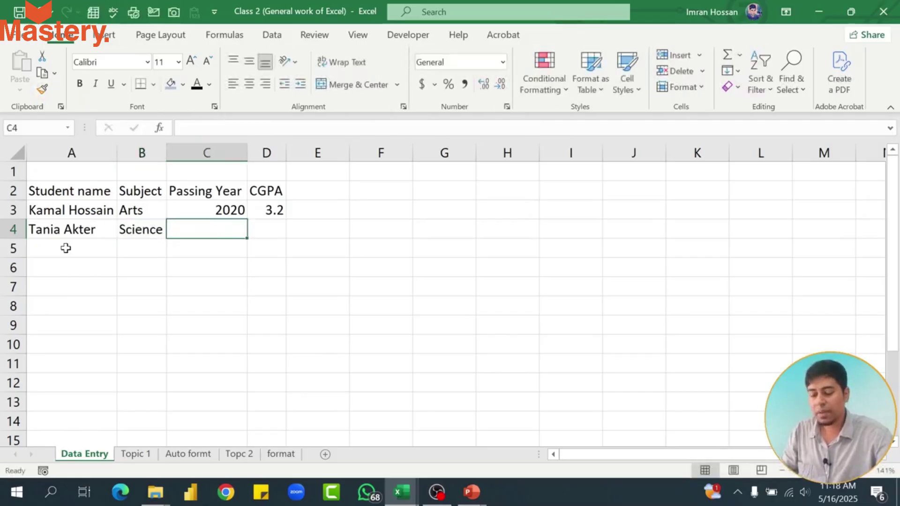
pyautogui.write('2024')
pyautogui.press('Tab')
pyautogui.write('3.2')
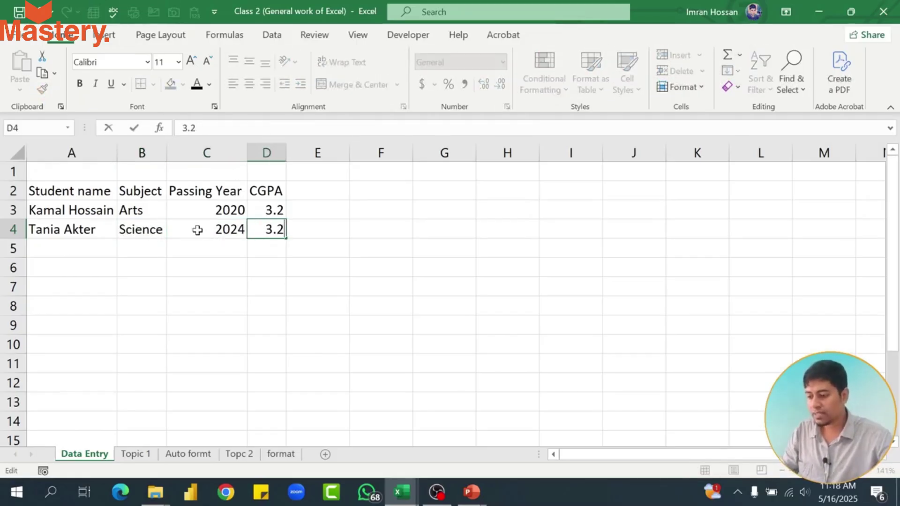
pyautogui.press('BackSpace')
pyautogui.write('32')
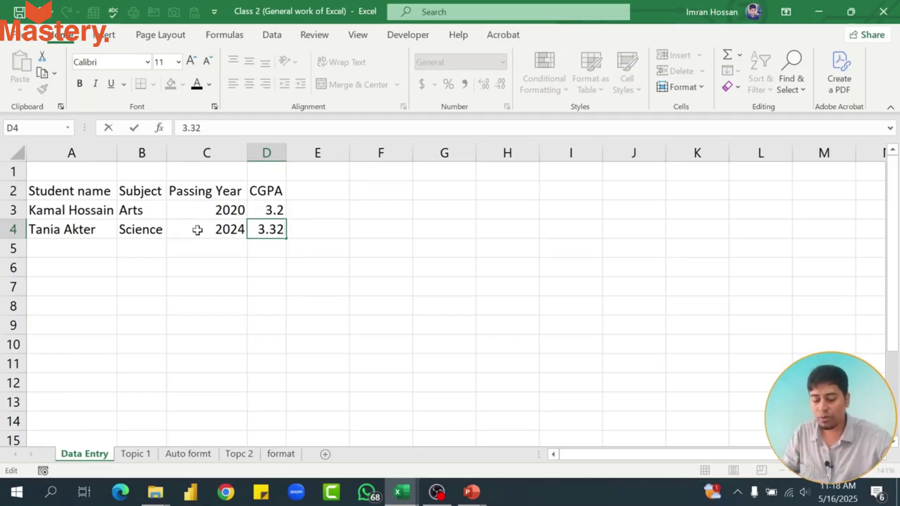
pyautogui.hotkey('ctrl', 'Return')
pyautogui.press('Return')
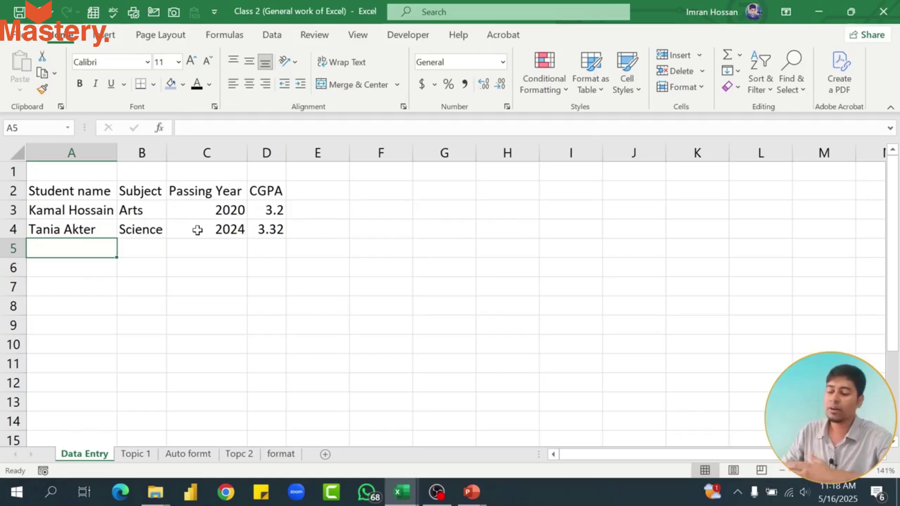
# Fill row 5 with the third student's full name, subject Commerce, passing year 2022 and CGPA 2.8
pyautogui.write('Babul Ghosh')
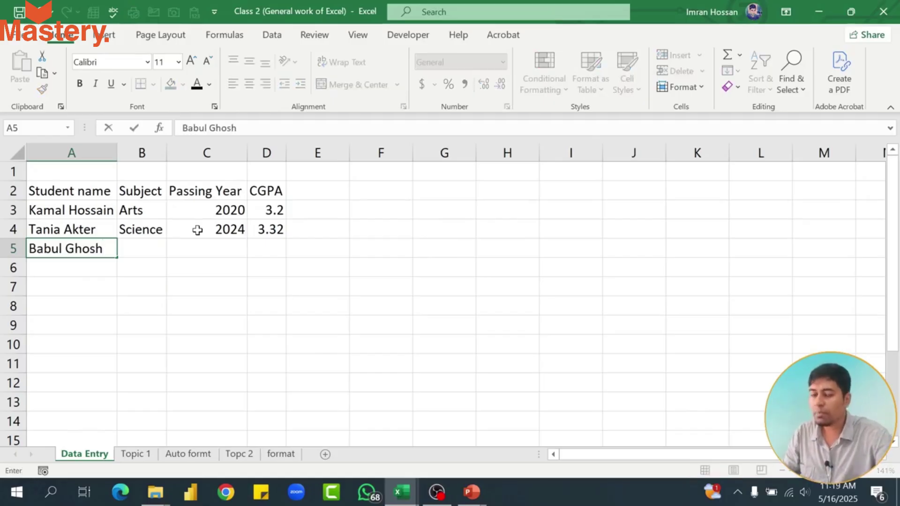
pyautogui.press('Tab')
pyautogui.write('Commerce')
pyautogui.press('Tab')
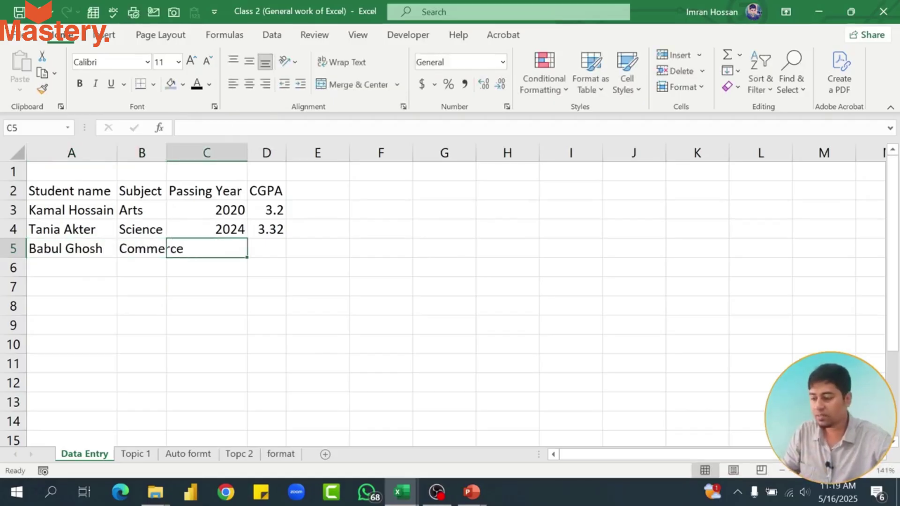
pyautogui.write('2022')
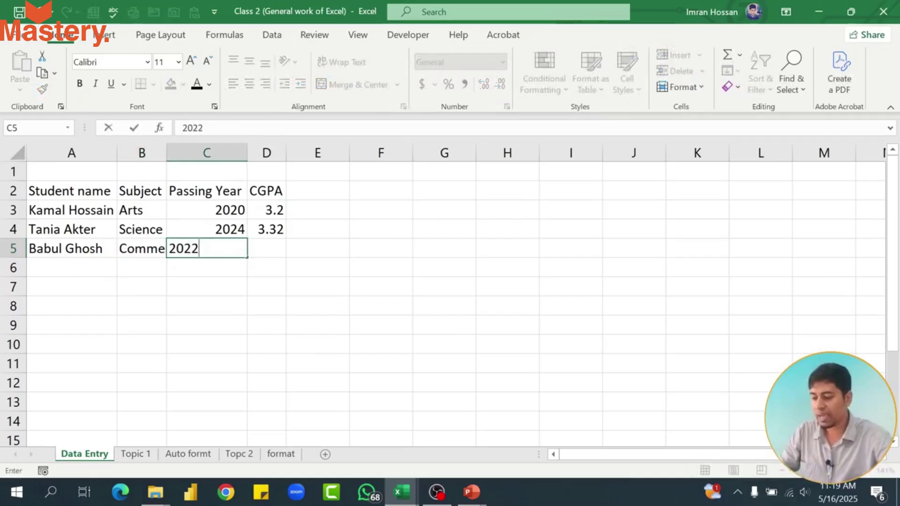
pyautogui.press('Tab')
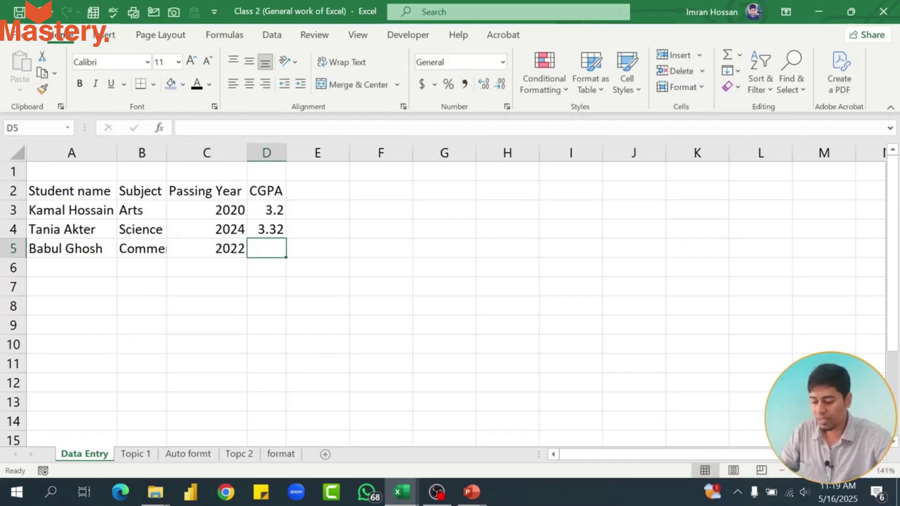
pyautogui.write('2.8')
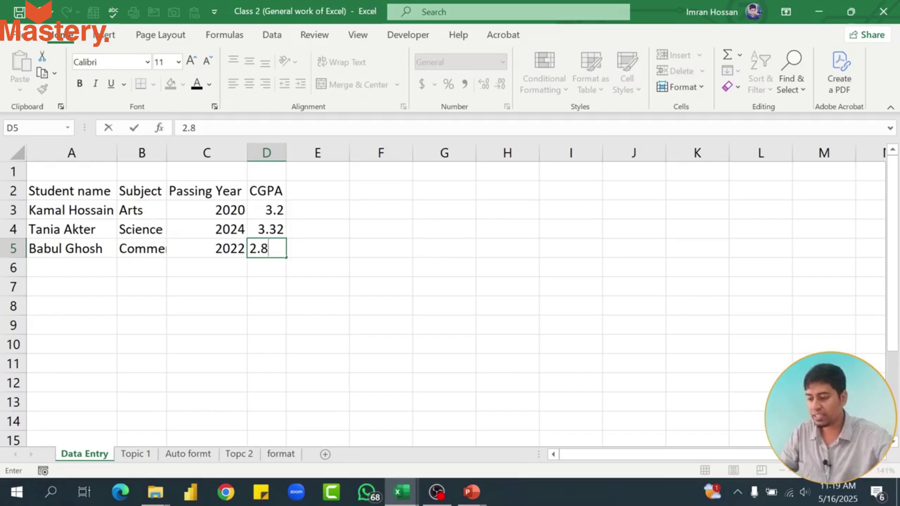
pyautogui.press('Return')
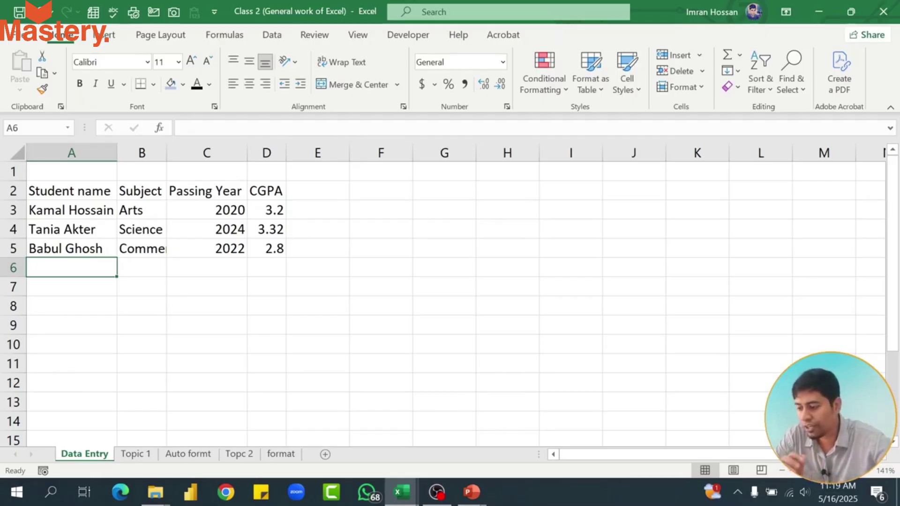
pyautogui.moveTo(96, 190); pyautogui.dragTo(410, 190)
pyautogui.moveTo(94, 190); pyautogui.dragTo(382, 319)
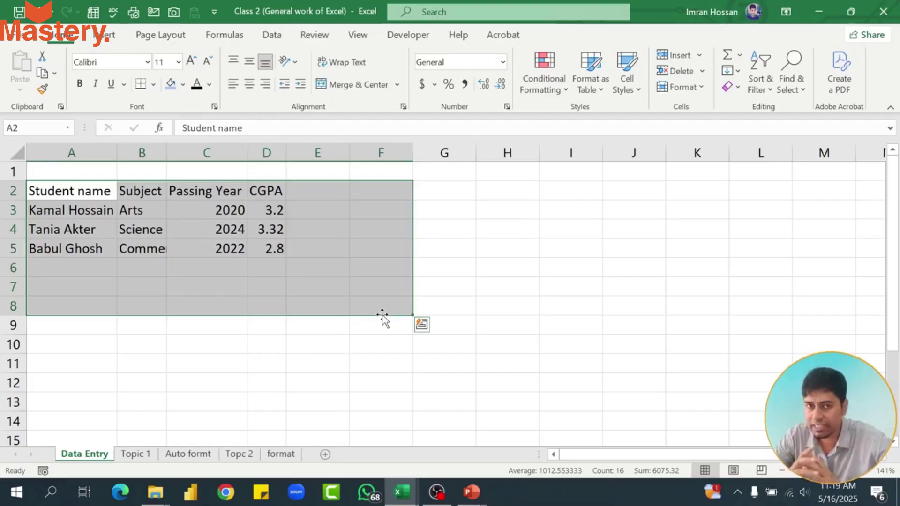
pyautogui.click(200, 285)
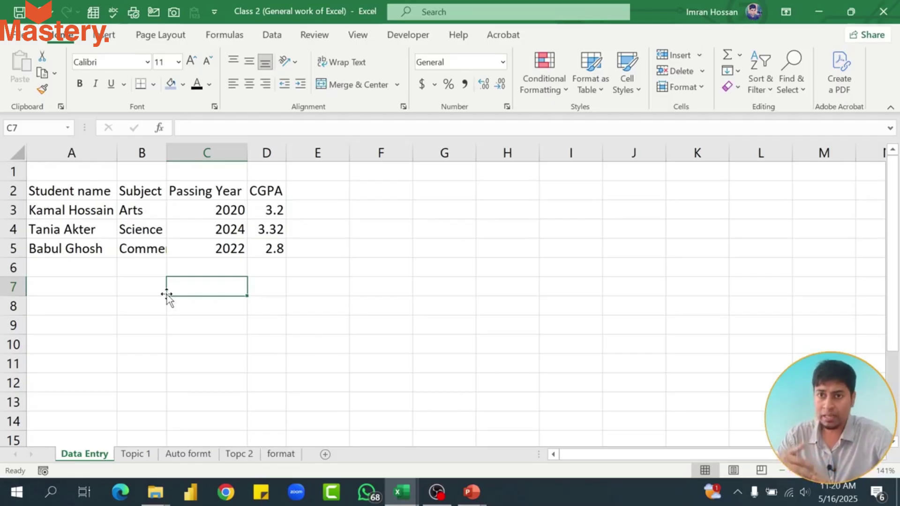
# Apply all borders to the student table range A2:D11, including the empty rows below the entries
pyautogui.moveTo(66, 191); pyautogui.dragTo(301, 307)
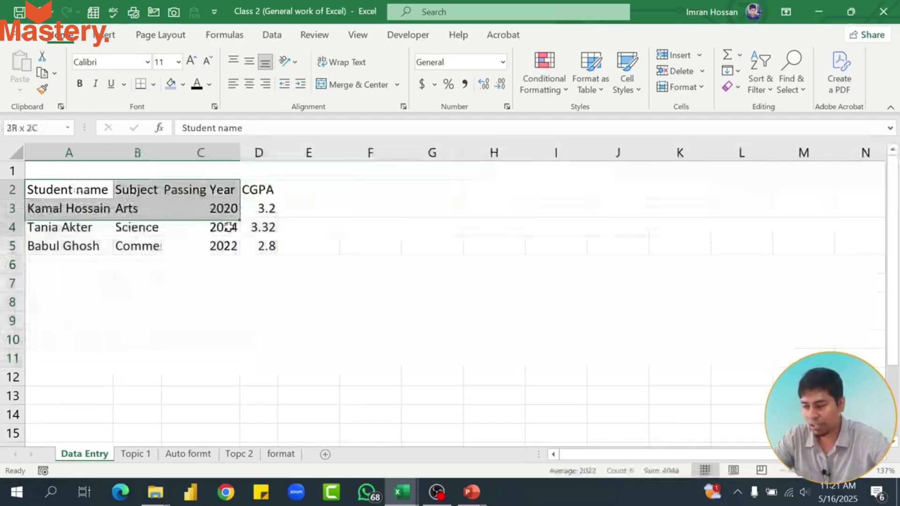
pyautogui.moveTo(228, 227); pyautogui.dragTo(249, 353)
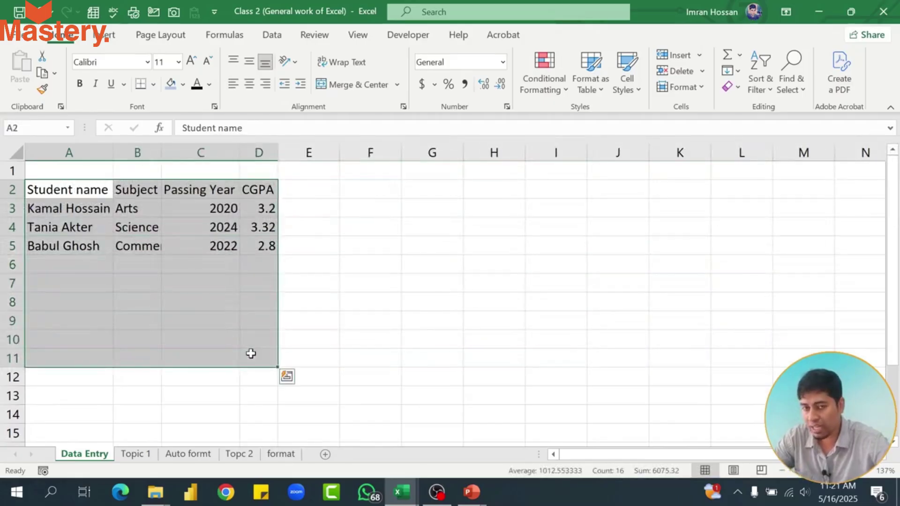
pyautogui.click(153, 86)
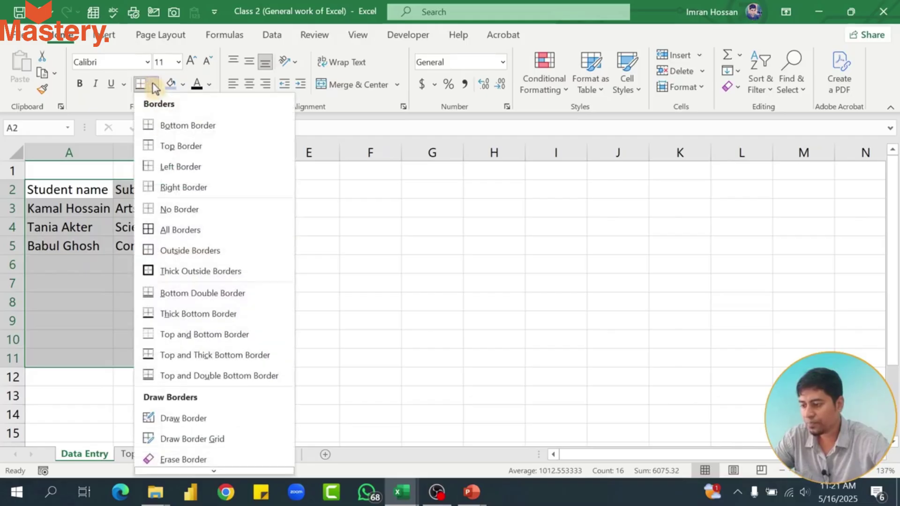
pyautogui.click(180, 230)
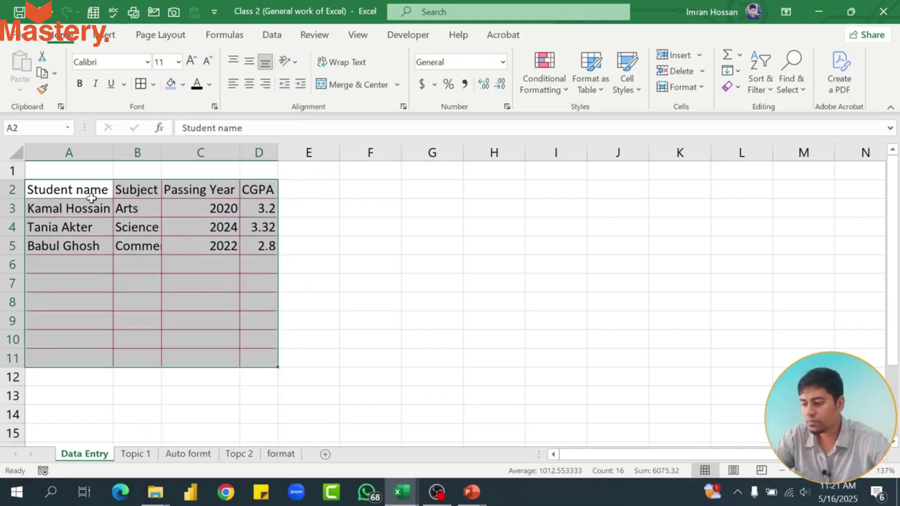
# Set the border line color to a dark theme blue and reapply all borders to A2:D11
pyautogui.click(153, 85)
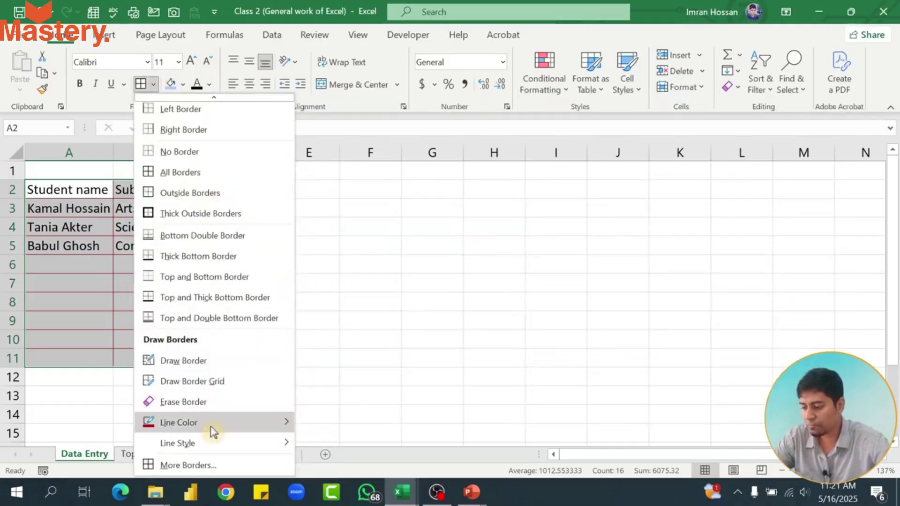
pyautogui.moveTo(211, 422)
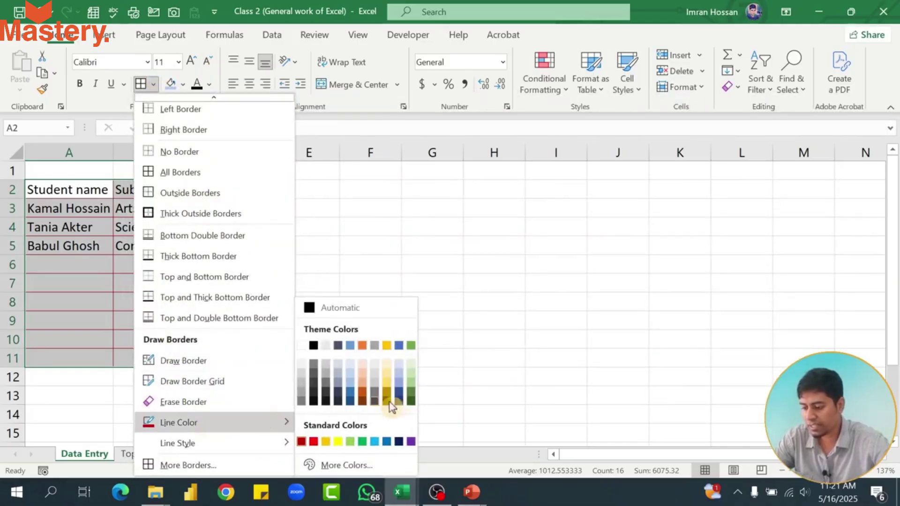
pyautogui.click(351, 390)
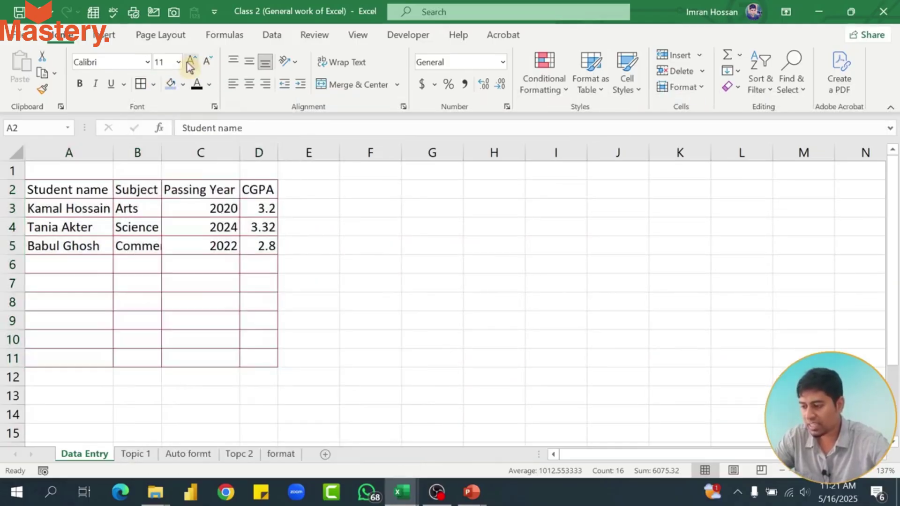
pyautogui.click(146, 82)
pyautogui.click(159, 277)
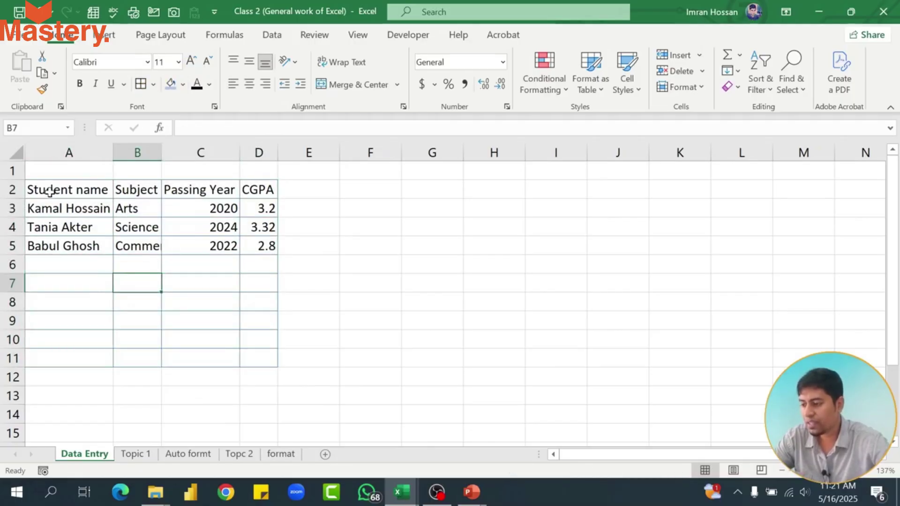
# Fill the header cells A2:D2 of the student table with light gold
pyautogui.moveTo(50, 192); pyautogui.dragTo(243, 183)
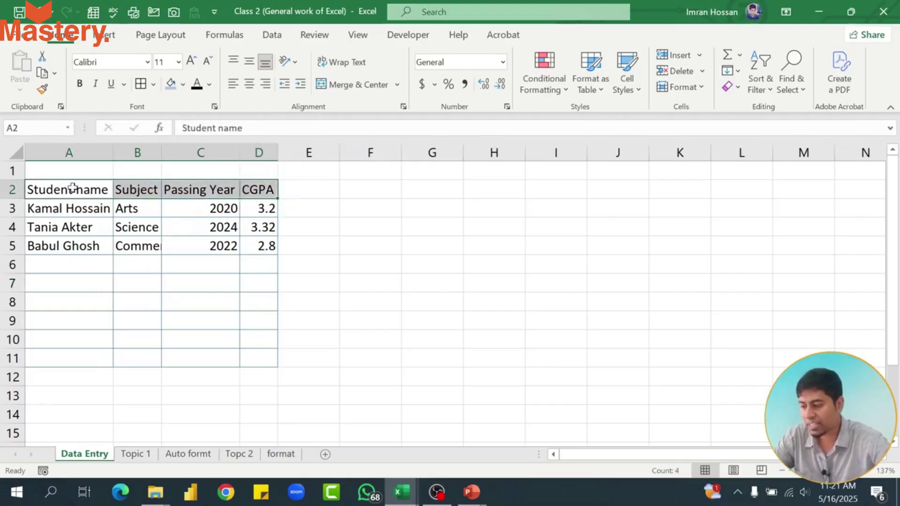
pyautogui.moveTo(73, 187); pyautogui.dragTo(258, 188)
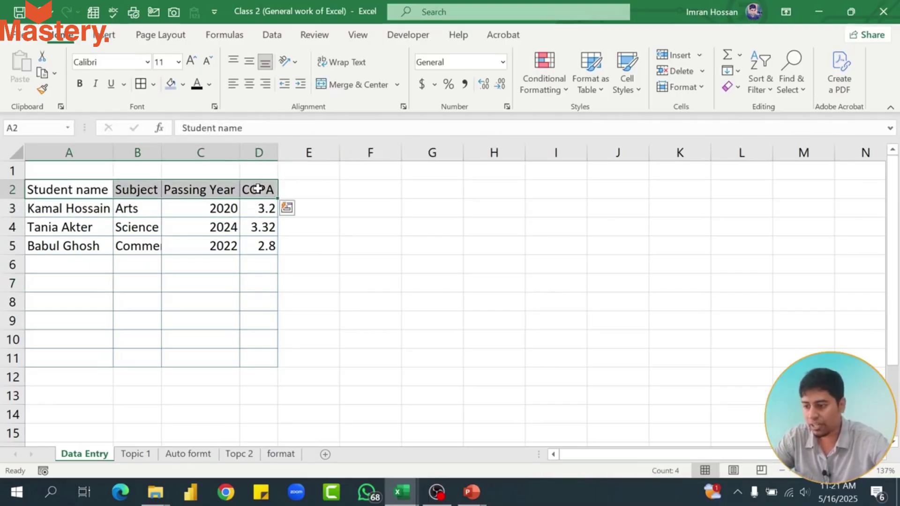
pyautogui.click(183, 87)
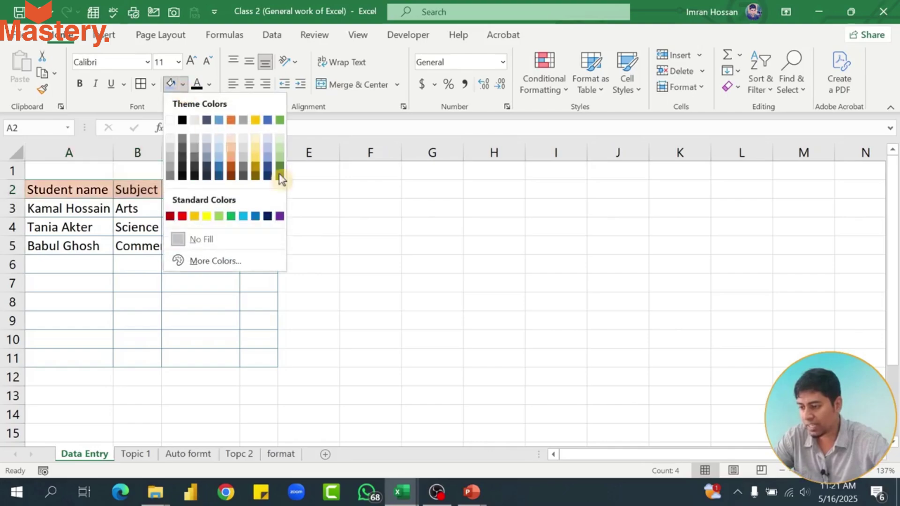
pyautogui.click(257, 159)
pyautogui.click(199, 276)
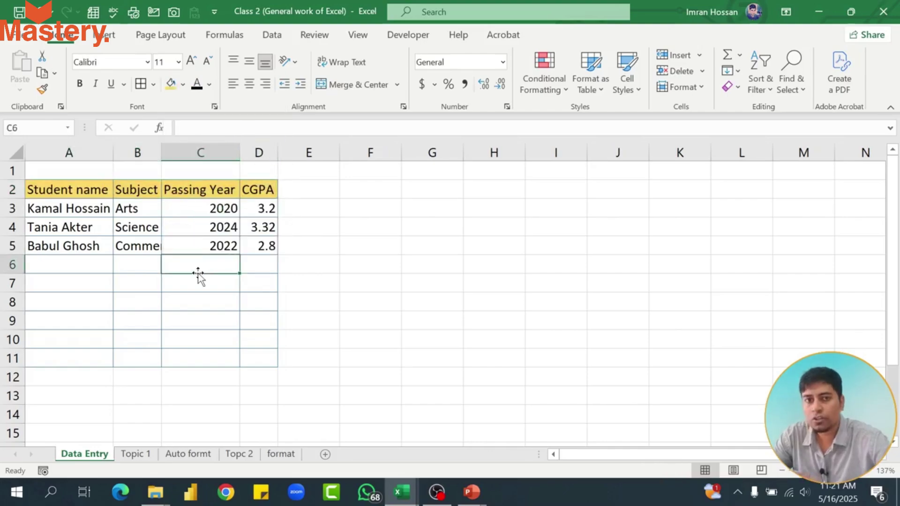
pyautogui.moveTo(83, 184); pyautogui.dragTo(262, 378)
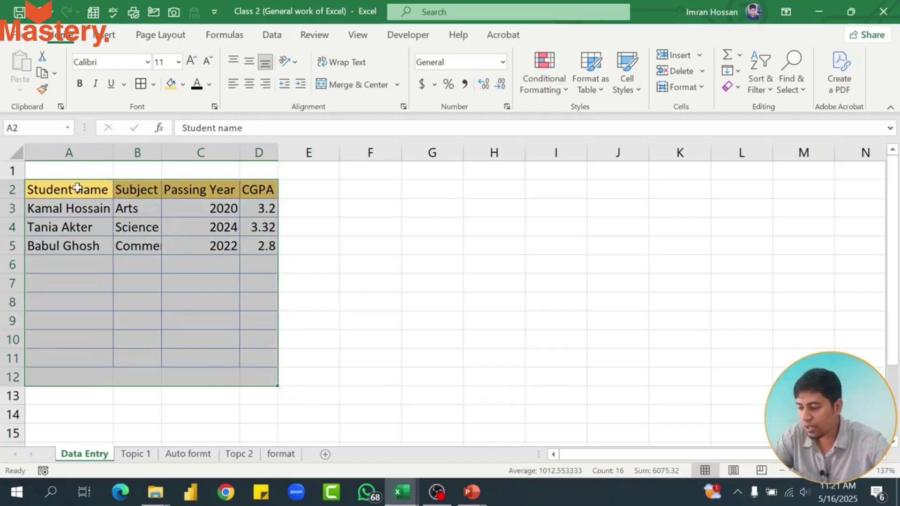
pyautogui.moveTo(76, 185); pyautogui.dragTo(275, 191)
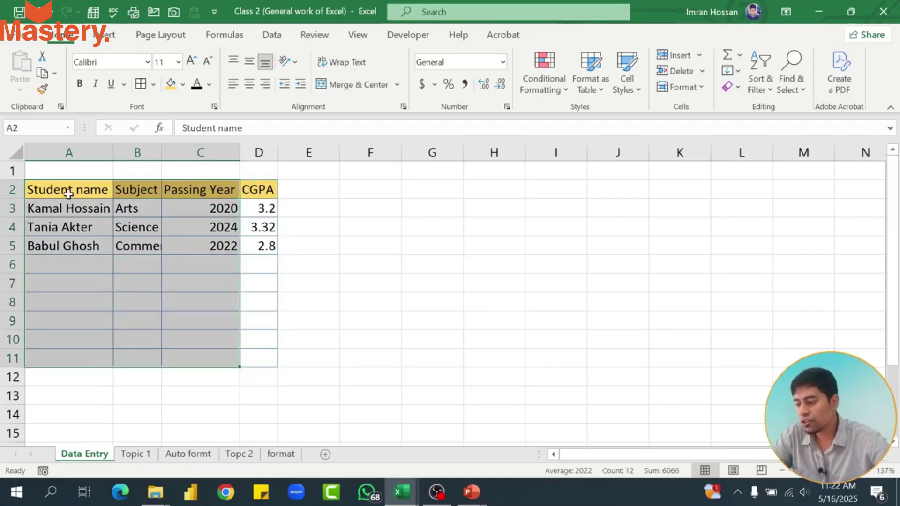
pyautogui.moveTo(68, 193); pyautogui.dragTo(258, 319)
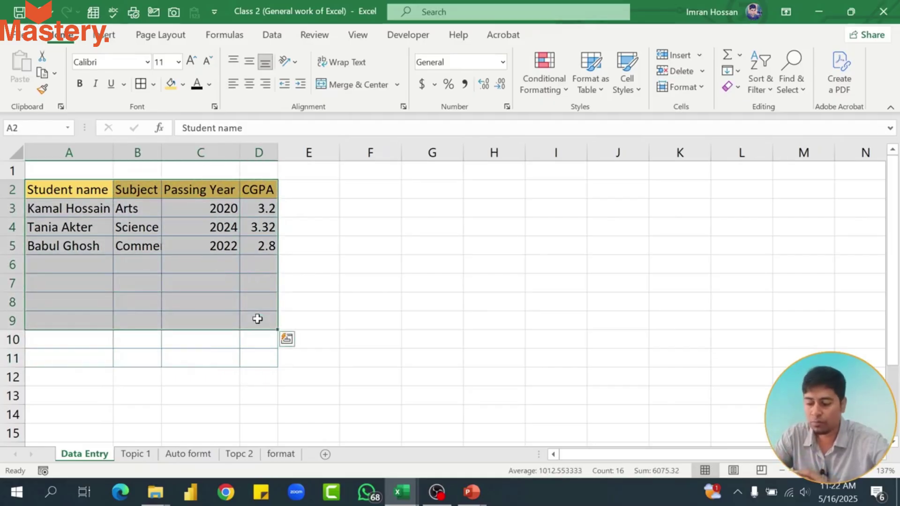
# Switch to the Auto formt sheet and enter the note ALT+O+A in cell F11
pyautogui.click(187, 453)
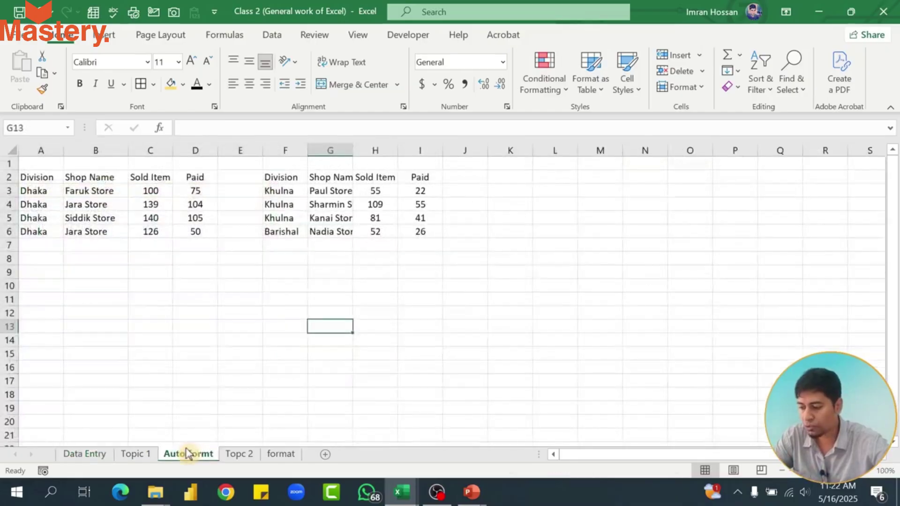
pyautogui.click(241, 290)
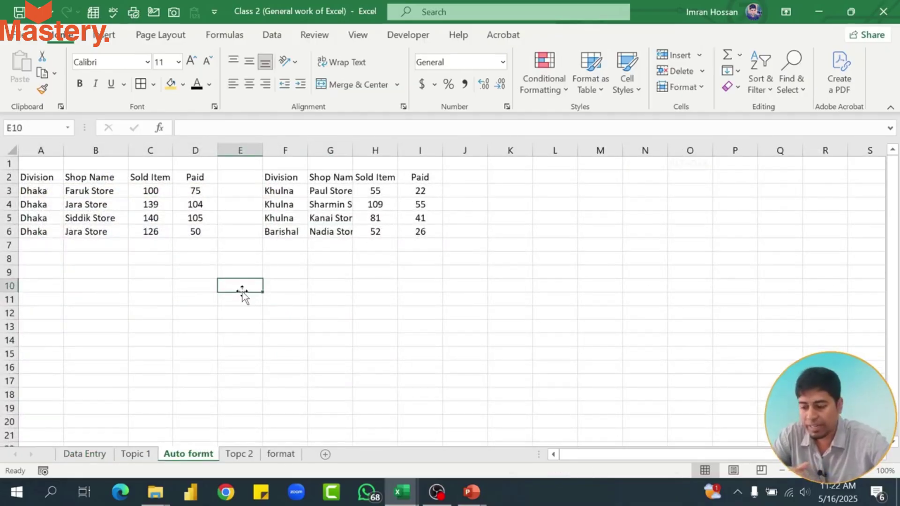
pyautogui.keyDown('ctrl'); pyautogui.scroll(2, 241, 291); pyautogui.keyUp('ctrl')
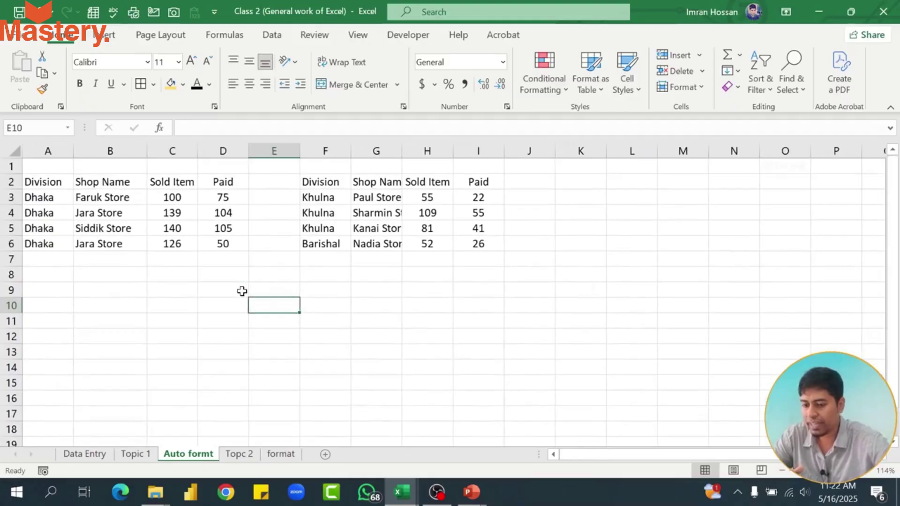
pyautogui.moveTo(47, 178); pyautogui.dragTo(226, 244)
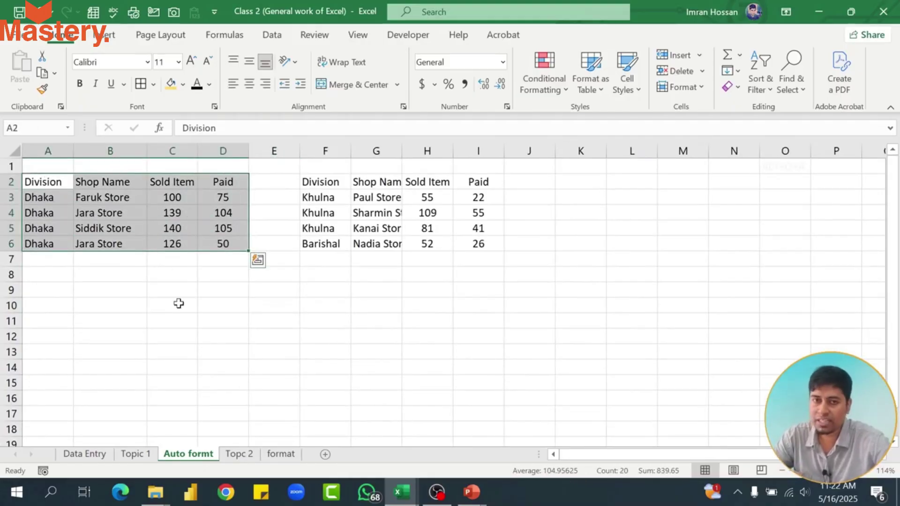
pyautogui.moveTo(40, 180); pyautogui.dragTo(209, 248)
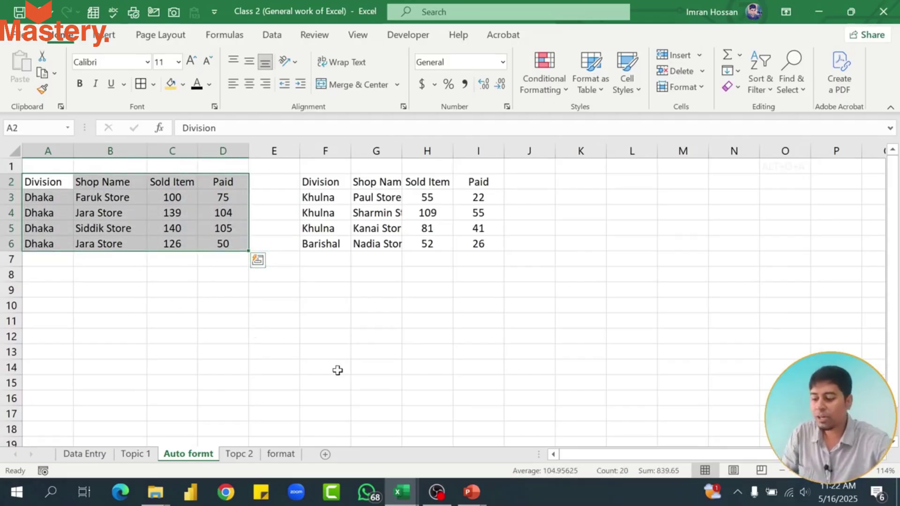
pyautogui.click(319, 323)
pyautogui.write('ALT')
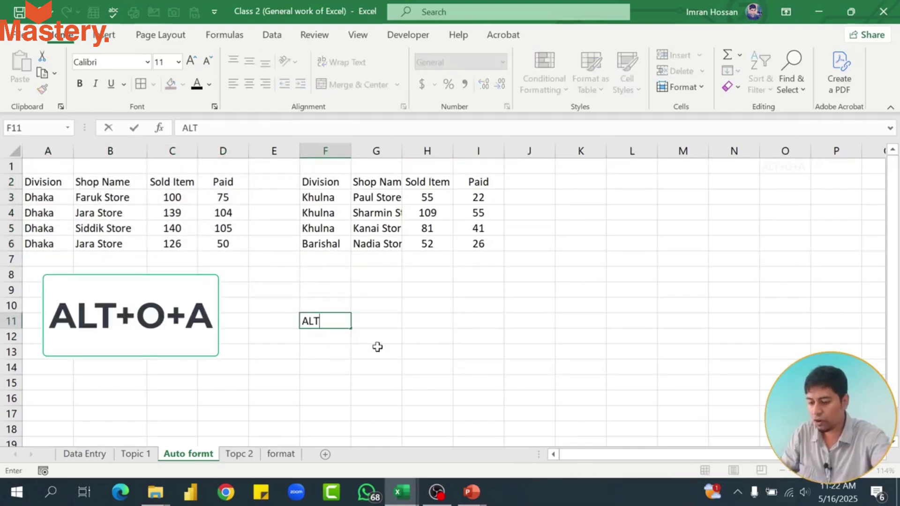
pyautogui.write('+O+A')
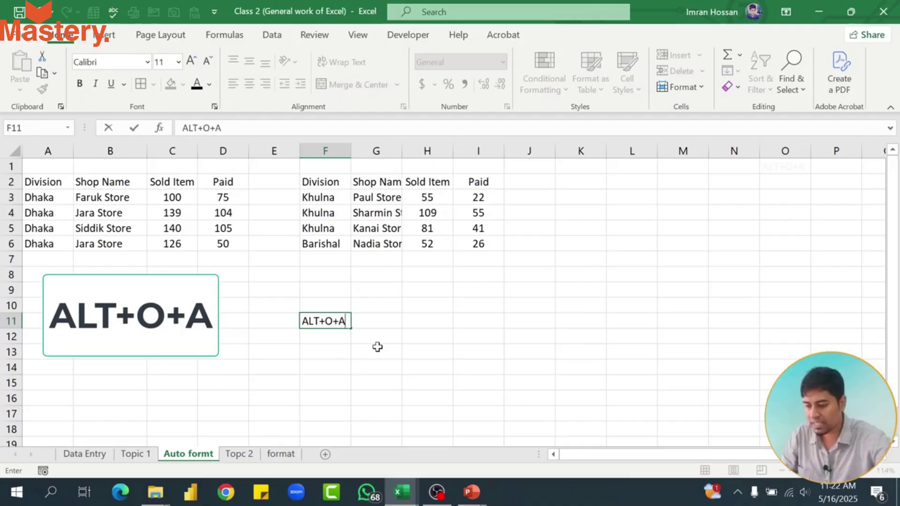
pyautogui.press('Return')
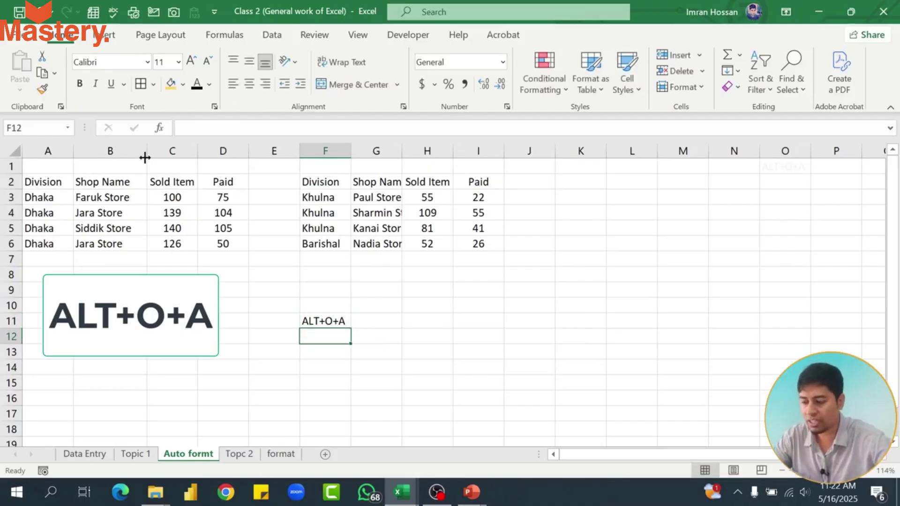
# Apply the Classic 2 AutoFormat style to the Dhaka shop table in A2:D6
pyautogui.moveTo(42, 187); pyautogui.dragTo(227, 242)
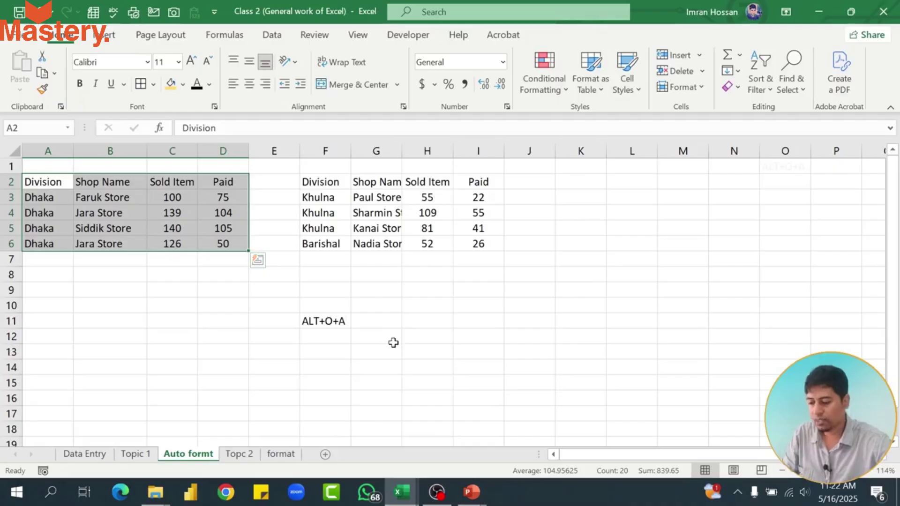
pyautogui.press('alt')
pyautogui.press('o')
pyautogui.press('a')
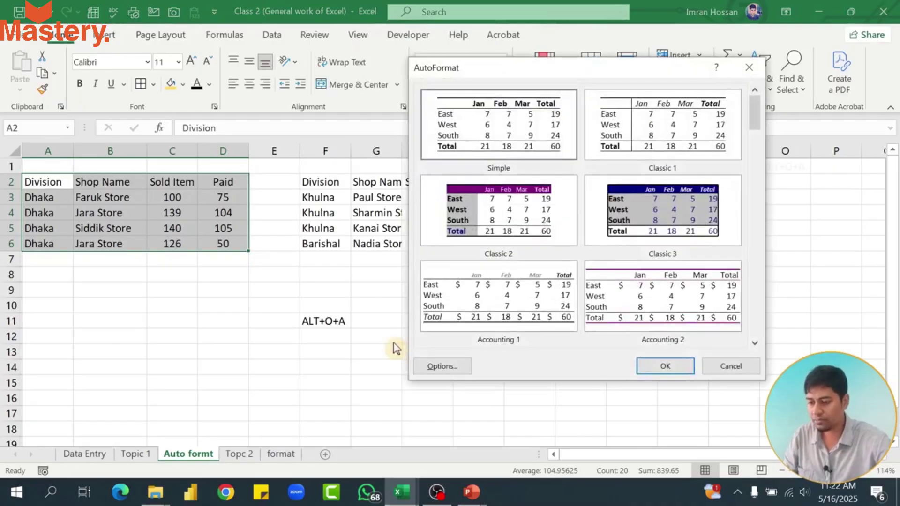
pyautogui.moveTo(571, 66); pyautogui.dragTo(597, 77)
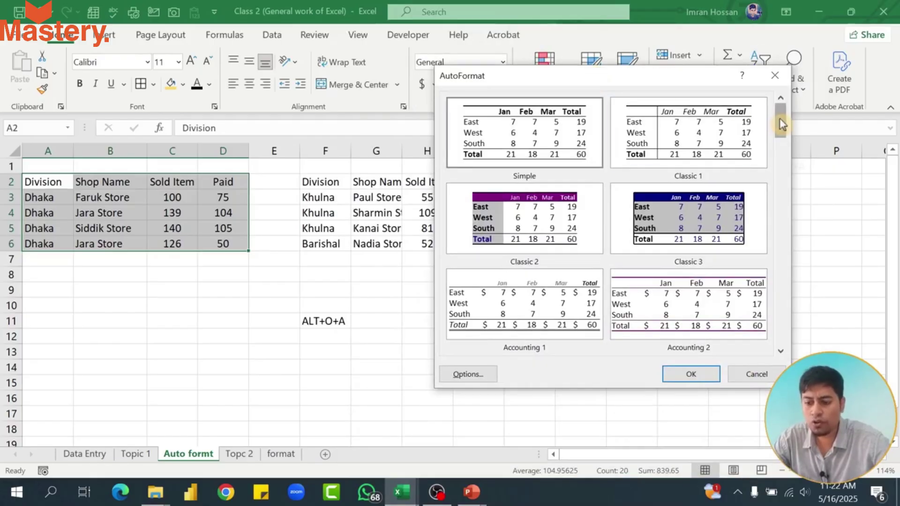
pyautogui.moveTo(781, 125); pyautogui.dragTo(786, 235)
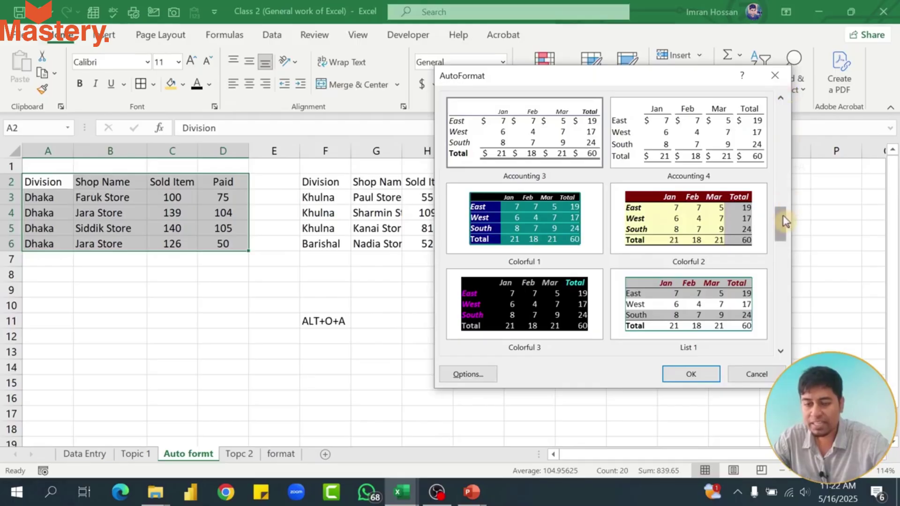
pyautogui.moveTo(783, 213); pyautogui.dragTo(783, 112)
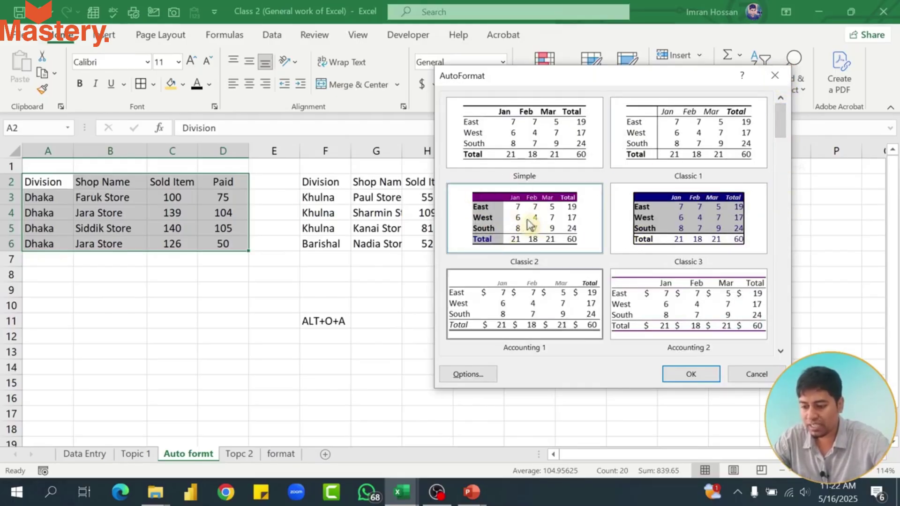
pyautogui.doubleClick(501, 222)
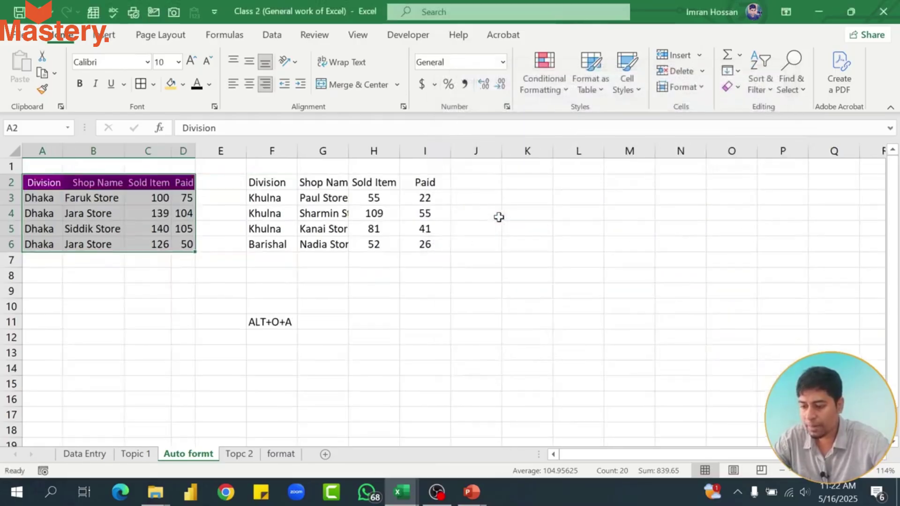
pyautogui.click(201, 303)
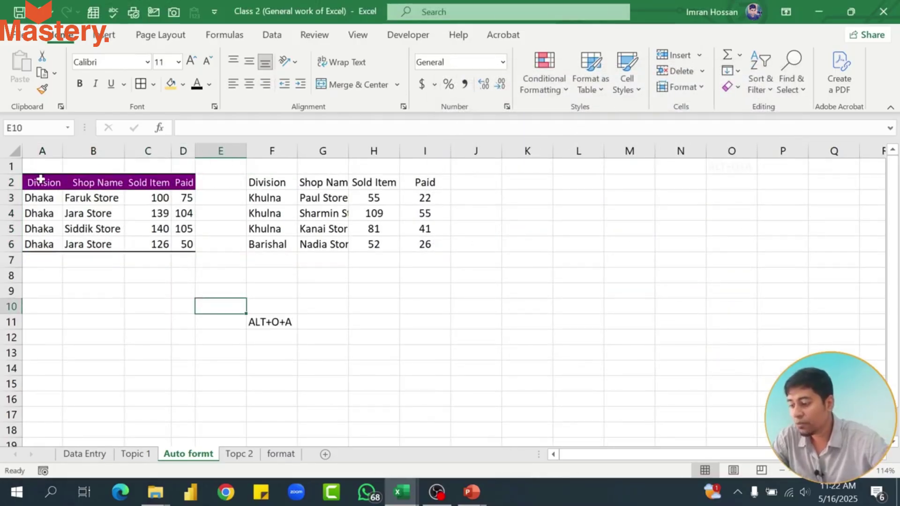
pyautogui.moveTo(41, 182); pyautogui.dragTo(185, 248)
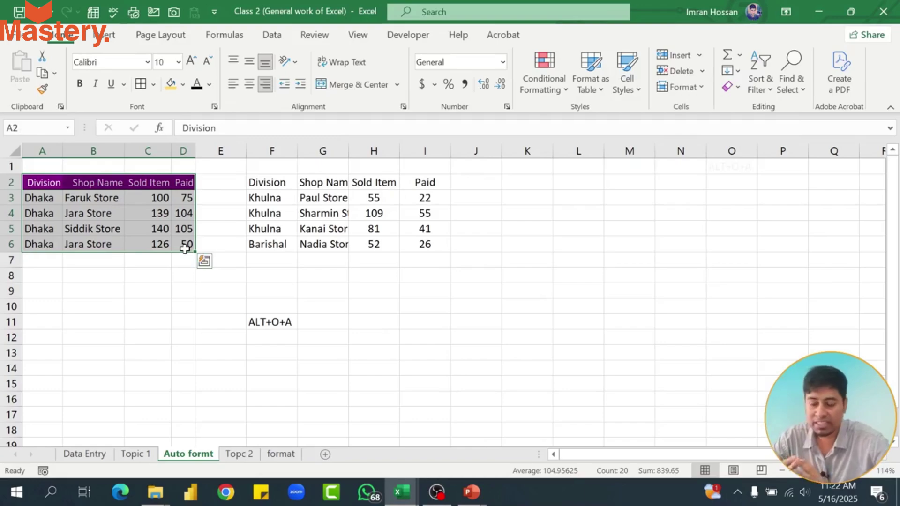
pyautogui.click(43, 183)
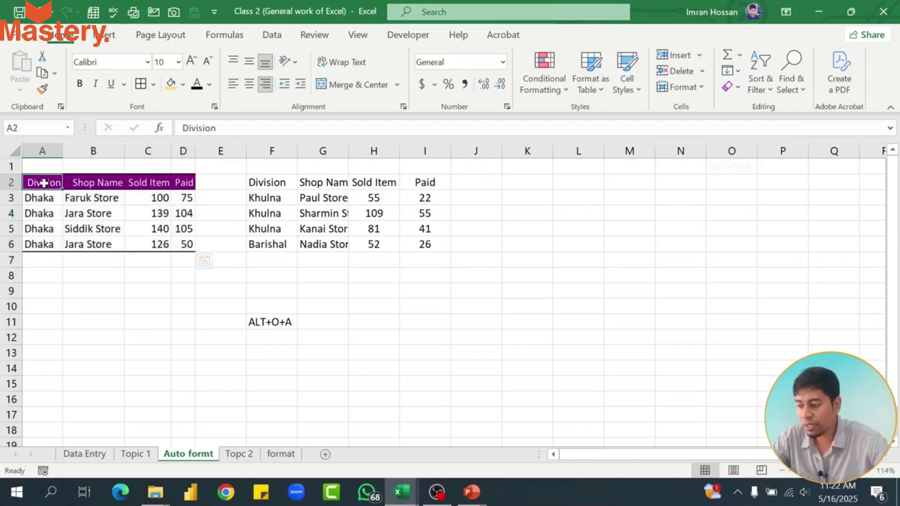
pyautogui.moveTo(42, 182); pyautogui.dragTo(184, 183)
pyautogui.moveTo(30, 182); pyautogui.dragTo(180, 185)
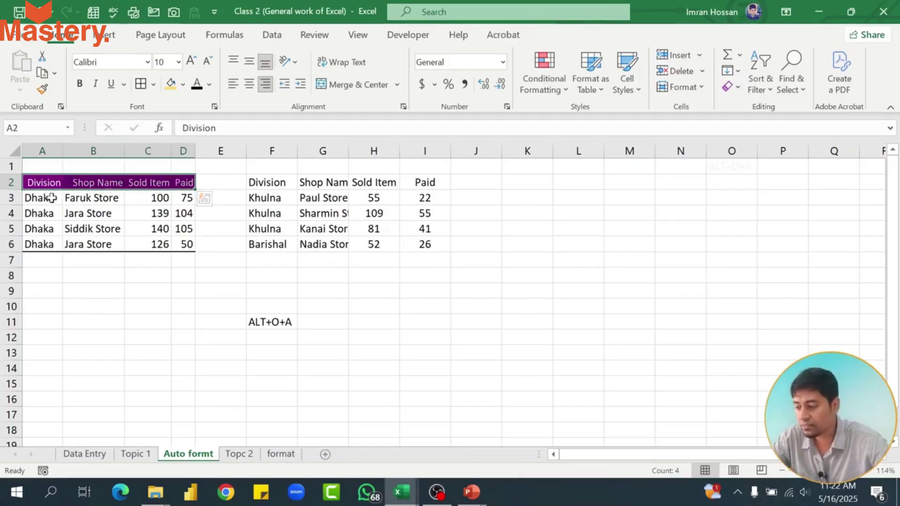
pyautogui.moveTo(43, 197); pyautogui.dragTo(188, 255)
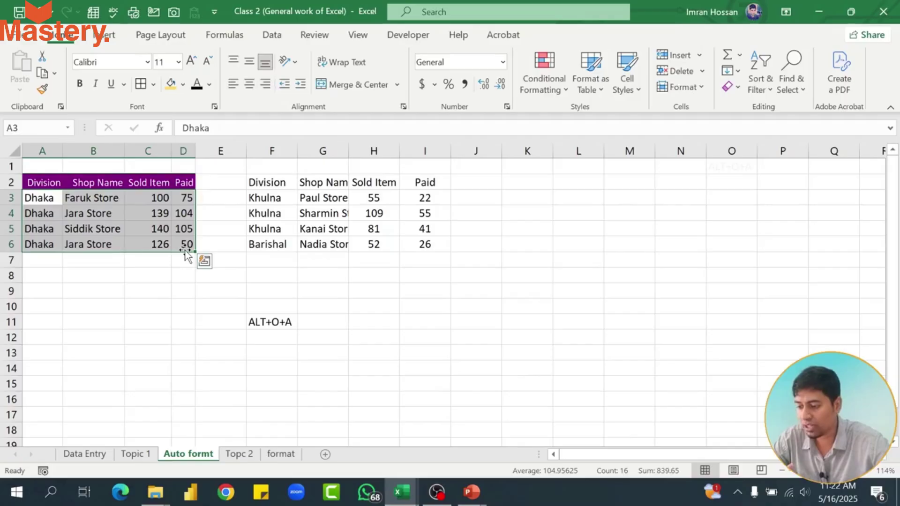
pyautogui.click(322, 273)
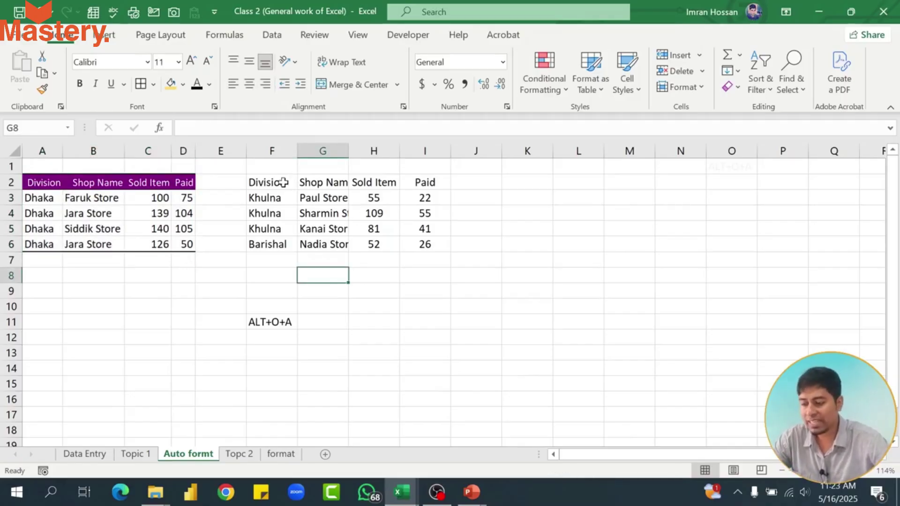
# Apply the Colorful 1 AutoFormat style to the Khulna and Barishal shop table in F2:I6
pyautogui.moveTo(267, 182); pyautogui.dragTo(429, 246)
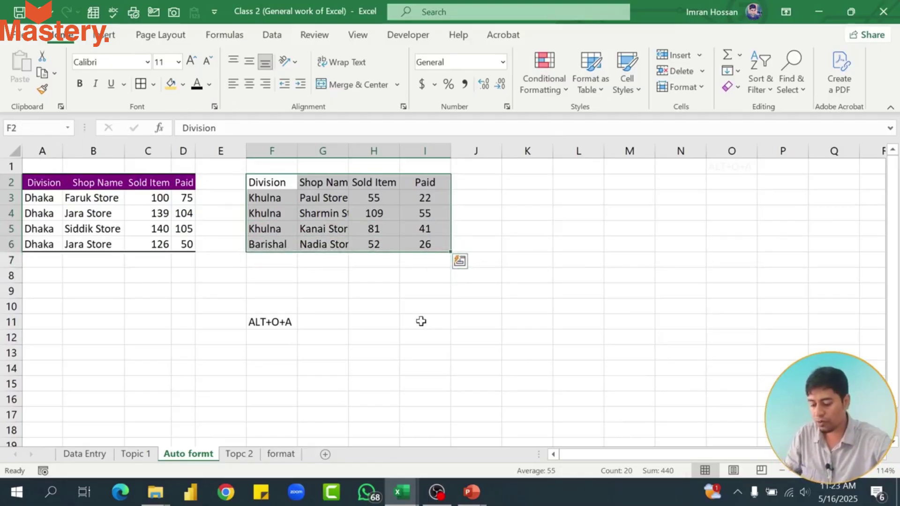
pyautogui.hotkey('alt', 'o')
pyautogui.press('a')
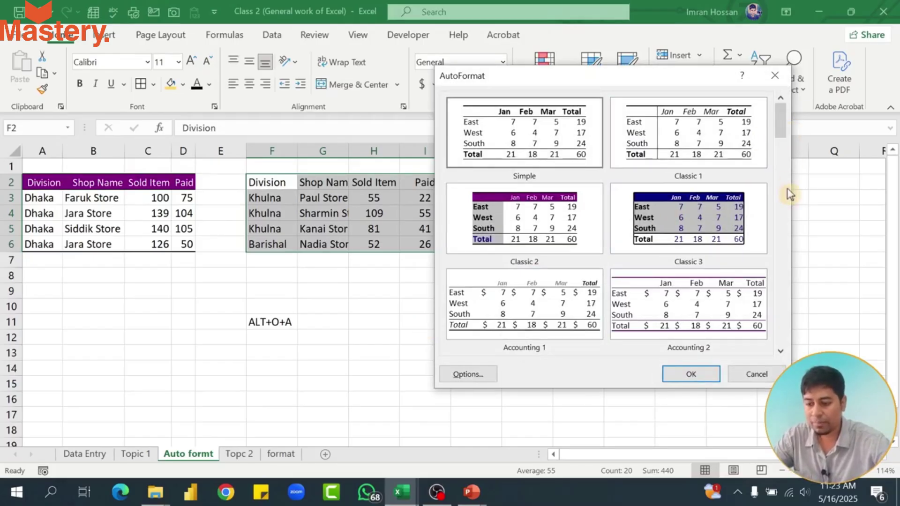
pyautogui.moveTo(782, 123); pyautogui.dragTo(787, 209)
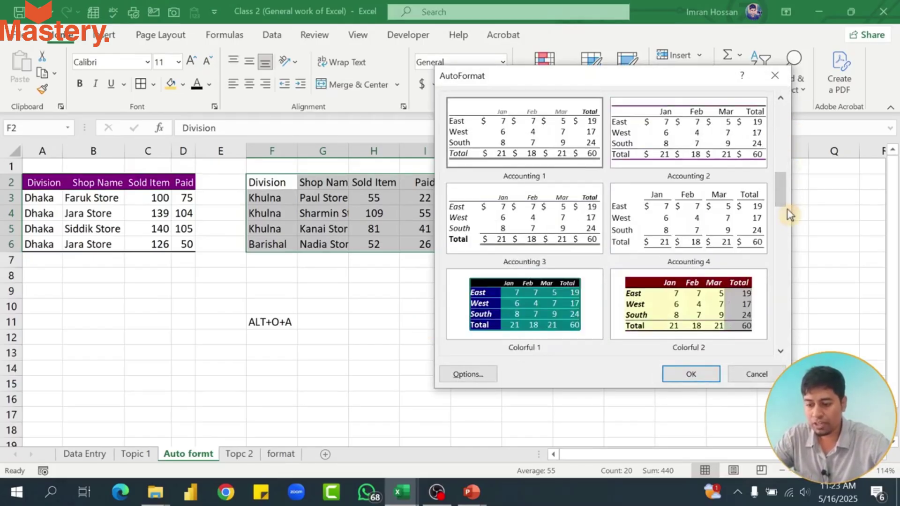
pyautogui.click(517, 310)
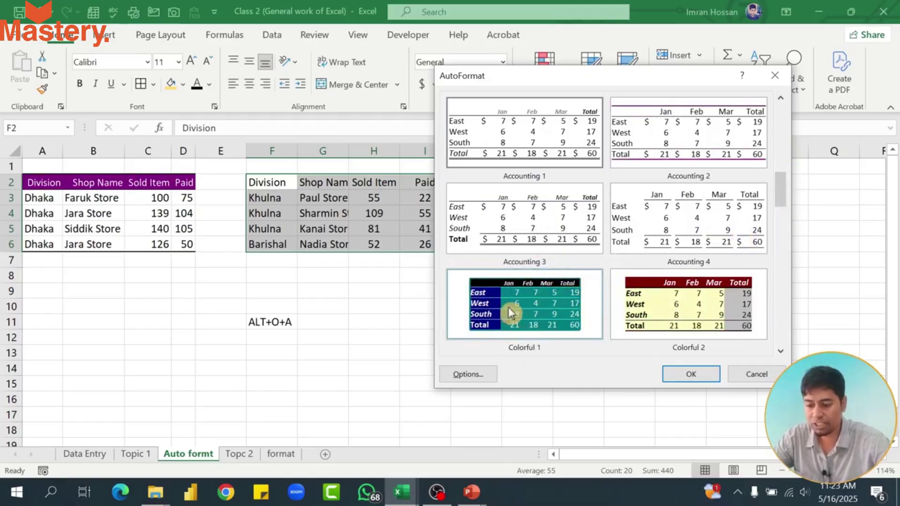
pyautogui.doubleClick(543, 303)
pyautogui.click(419, 310)
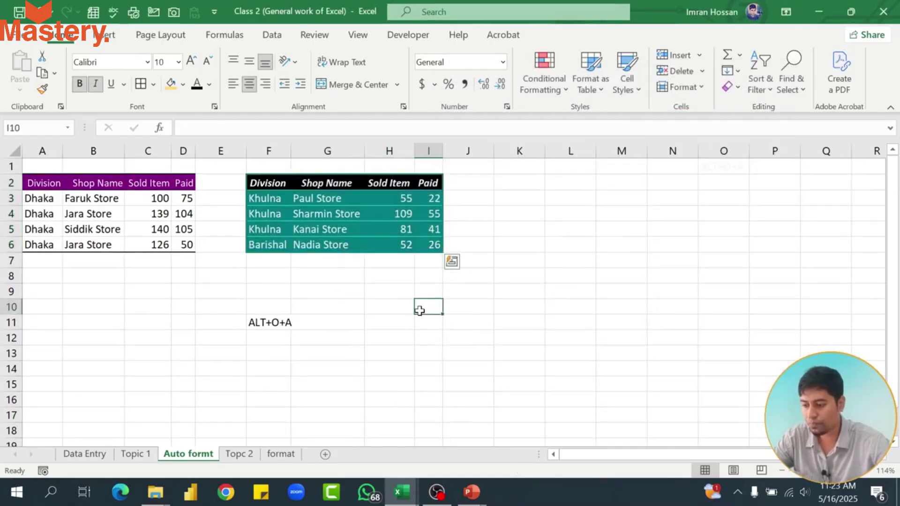
pyautogui.moveTo(267, 183); pyautogui.dragTo(418, 250)
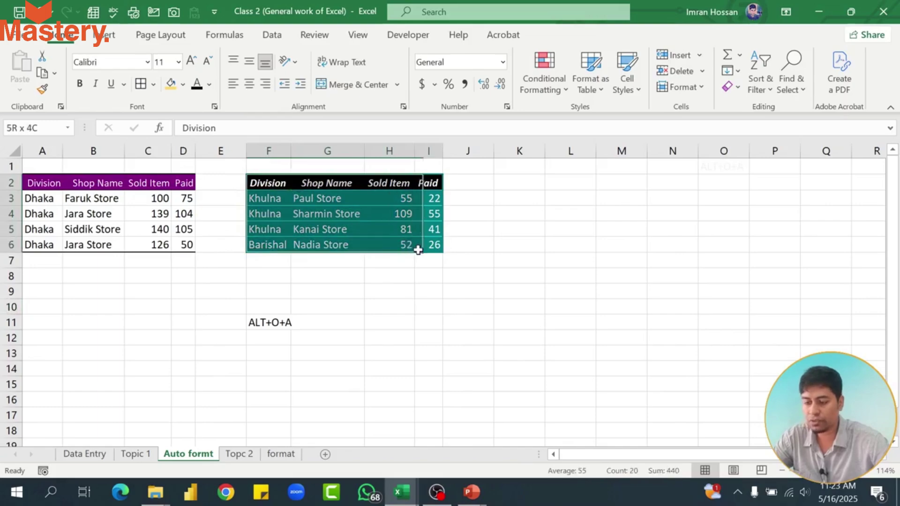
pyautogui.click(361, 291)
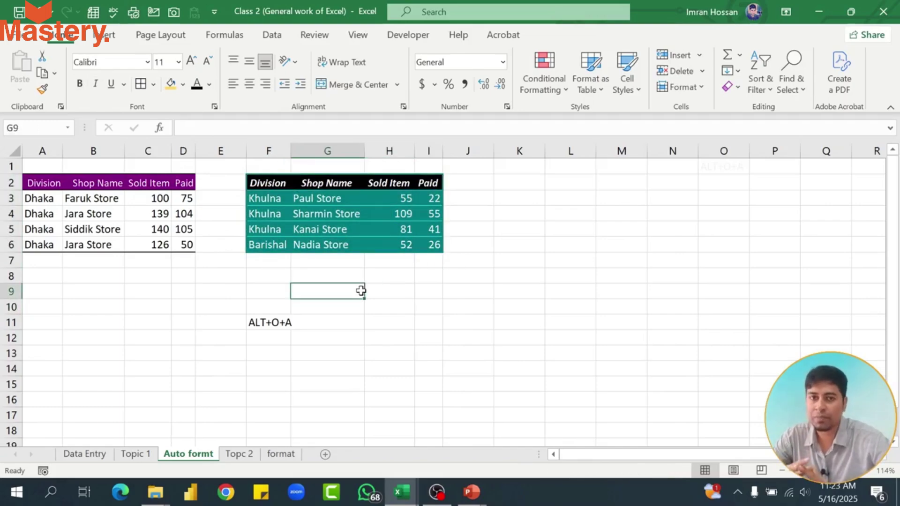
pyautogui.click(336, 218)
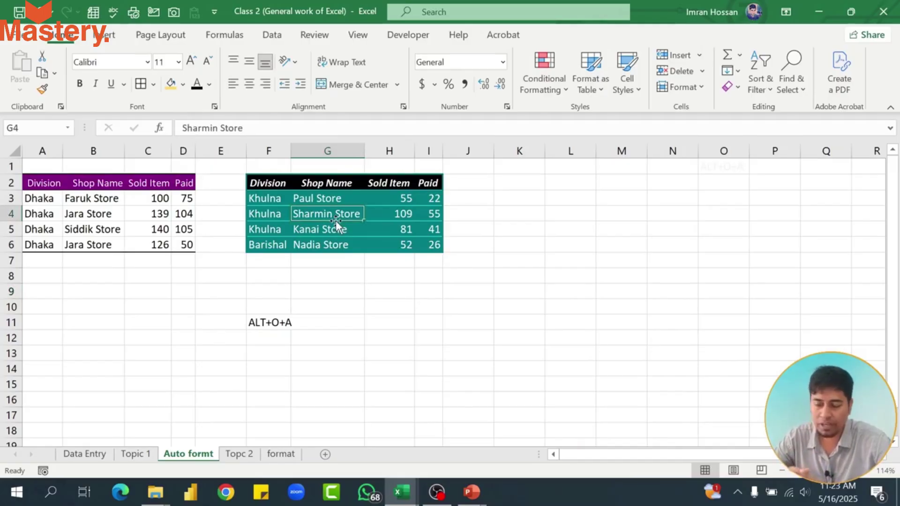
pyautogui.moveTo(265, 183); pyautogui.dragTo(437, 256)
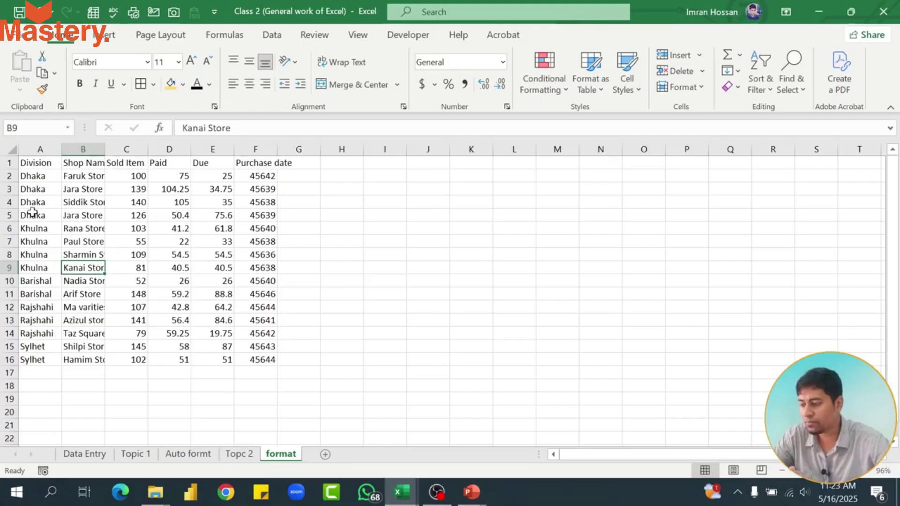
pyautogui.moveTo(33, 202); pyautogui.dragTo(283, 204)
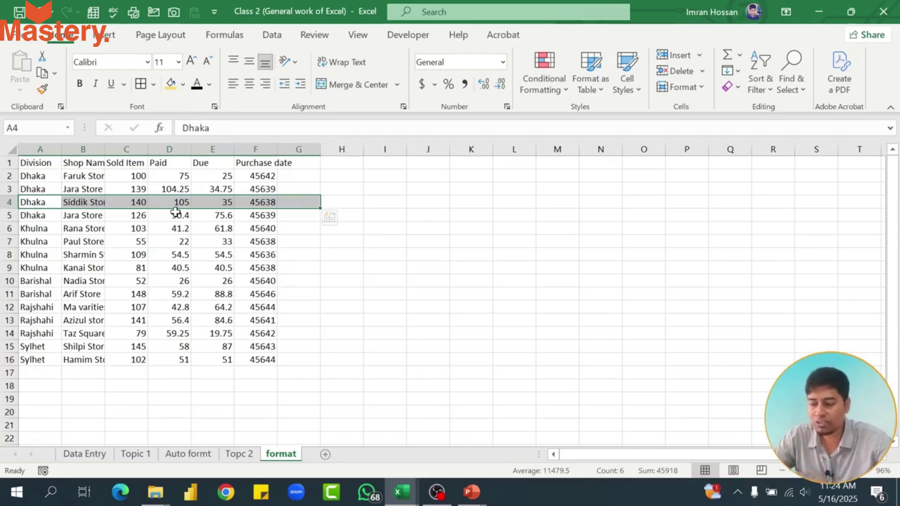
pyautogui.click(146, 269)
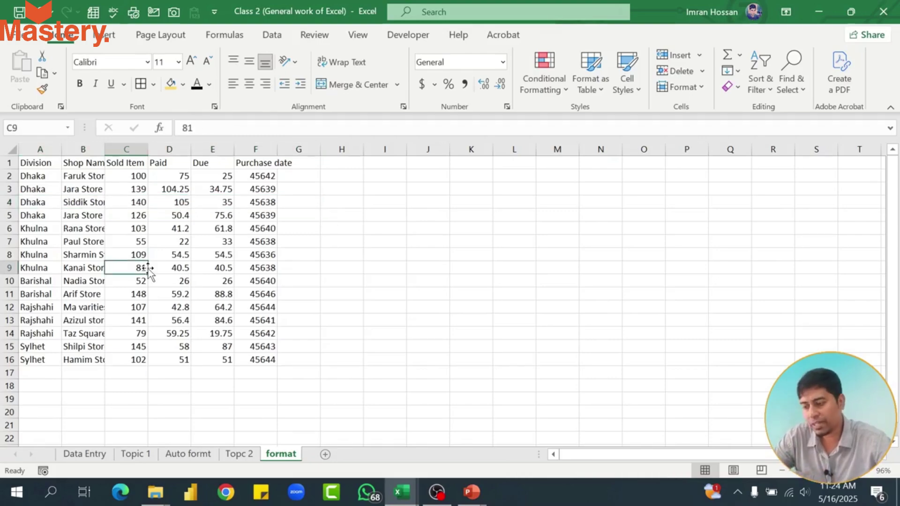
pyautogui.click(25, 186)
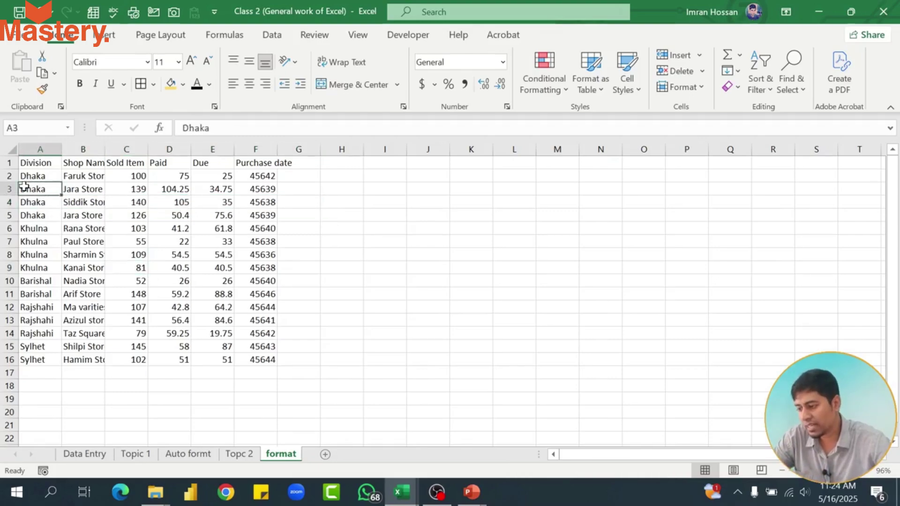
# Fill the shop rows A3:F3 and A6:F6 on the format sheet with standard yellow
pyautogui.moveTo(24, 186); pyautogui.dragTo(272, 189)
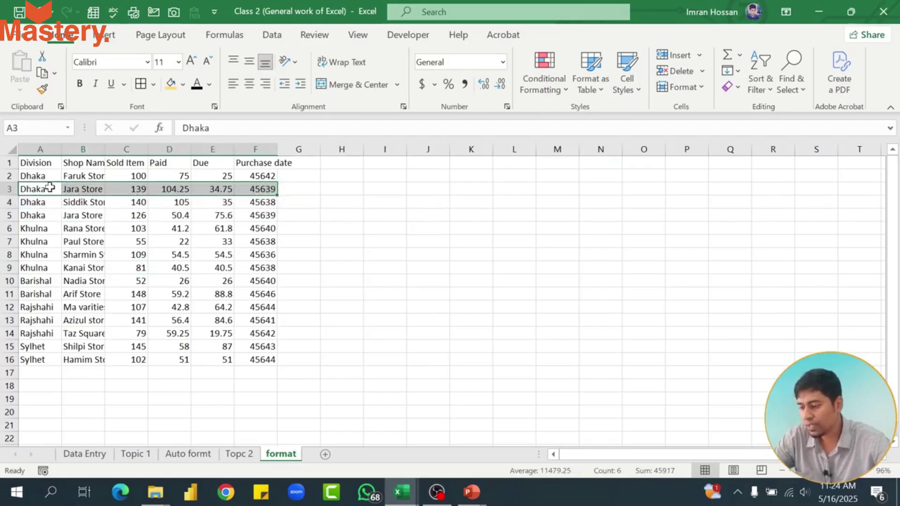
pyautogui.moveTo(38, 188); pyautogui.dragTo(253, 189)
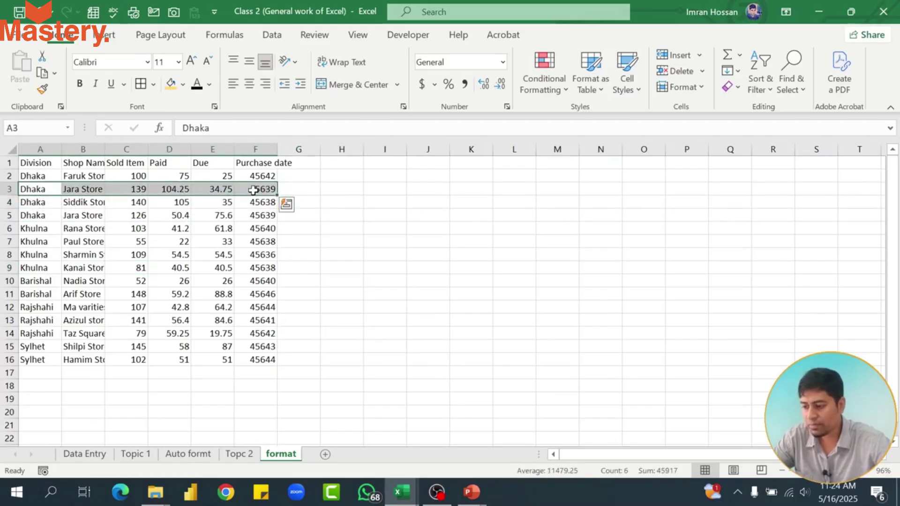
pyautogui.click(183, 85)
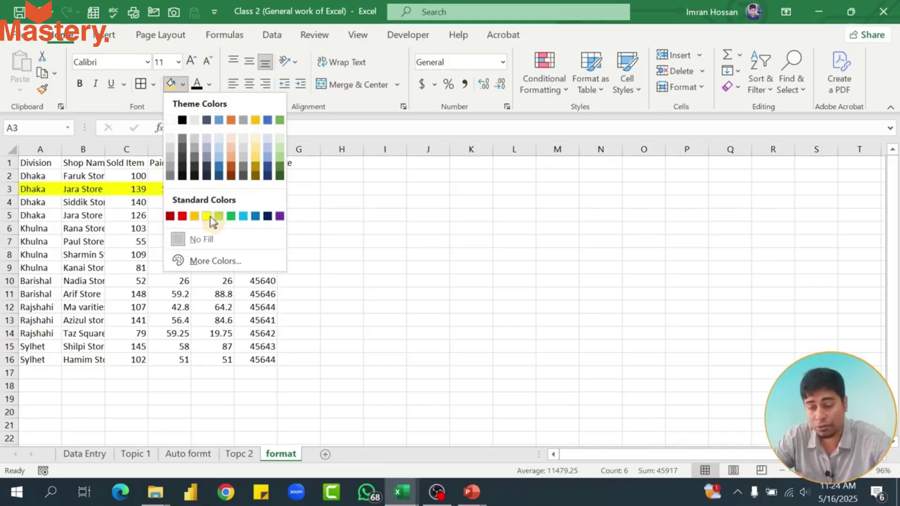
pyautogui.click(207, 216)
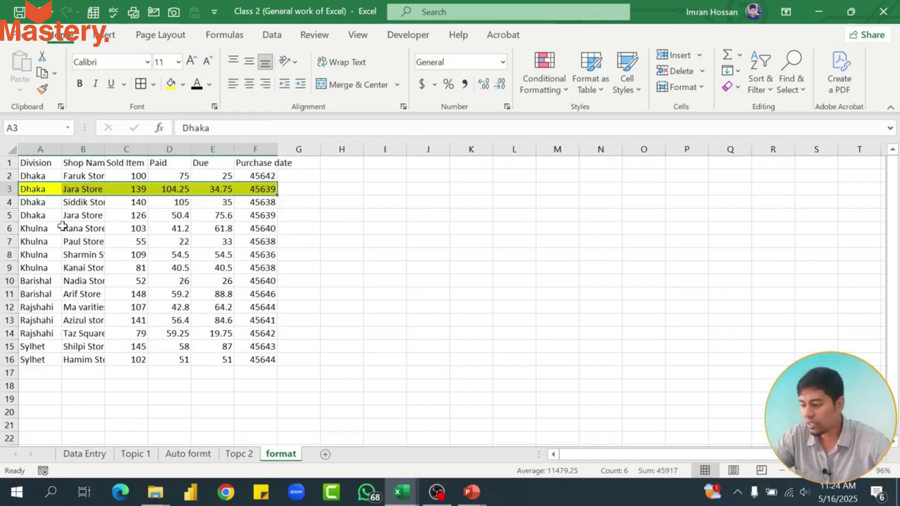
pyautogui.moveTo(51, 227); pyautogui.dragTo(255, 228)
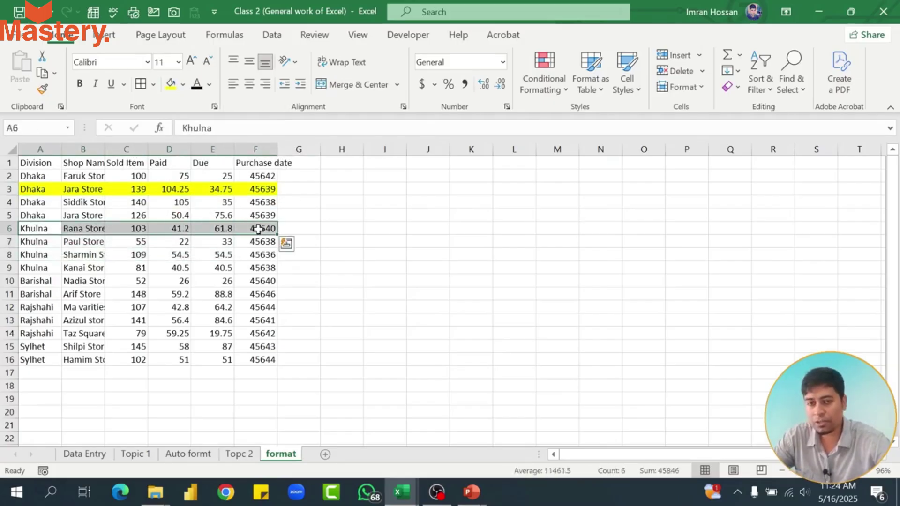
pyautogui.click(172, 84)
# Undo the yellow fills on rows 6 and 3
pyautogui.moveTo(38, 268); pyautogui.dragTo(255, 268)
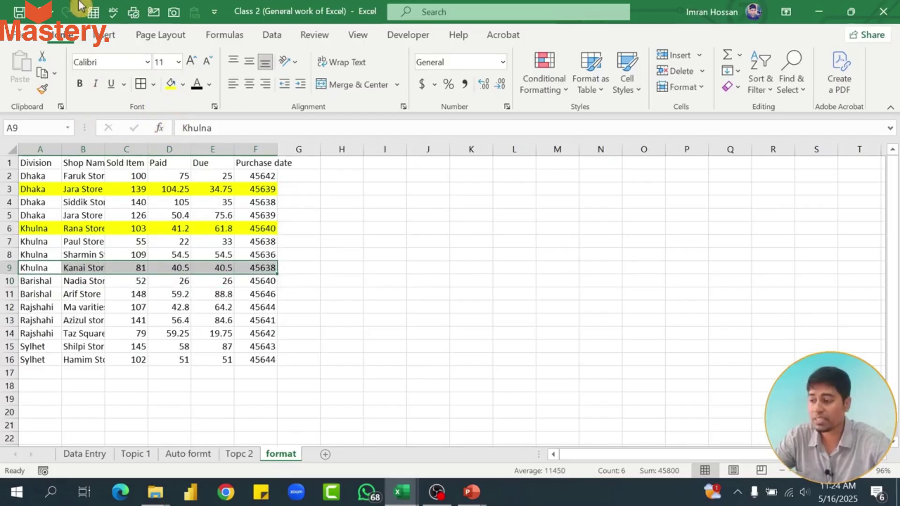
pyautogui.click(49, 12)
pyautogui.click(49, 13)
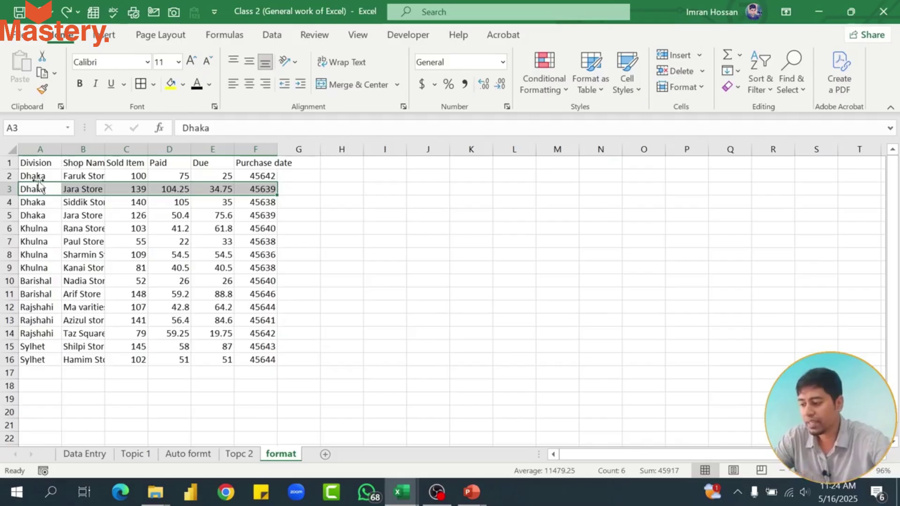
# Fill A3:F3 with yellow and copy its formatting with Format Painter to the table rows 6, 10 and 15
pyautogui.moveTo(38, 190); pyautogui.dragTo(255, 190)
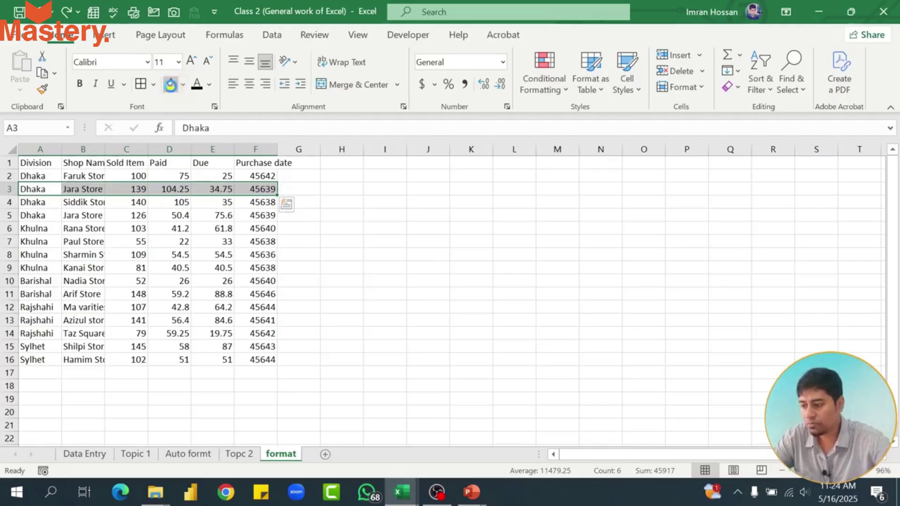
pyautogui.click(171, 83)
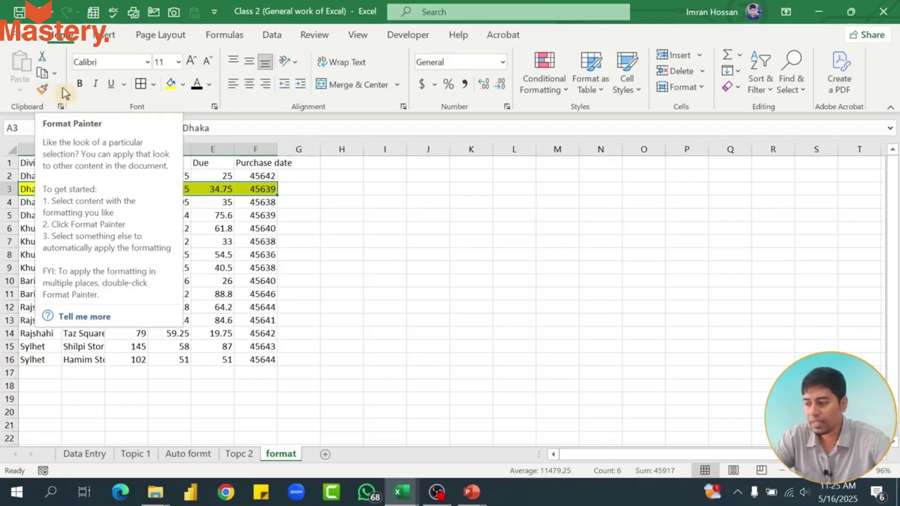
pyautogui.click(47, 92)
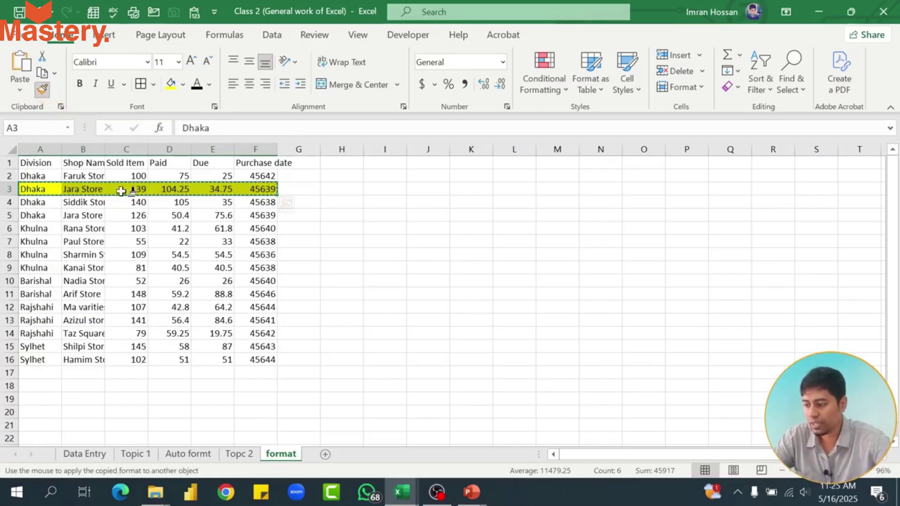
pyautogui.click(47, 226)
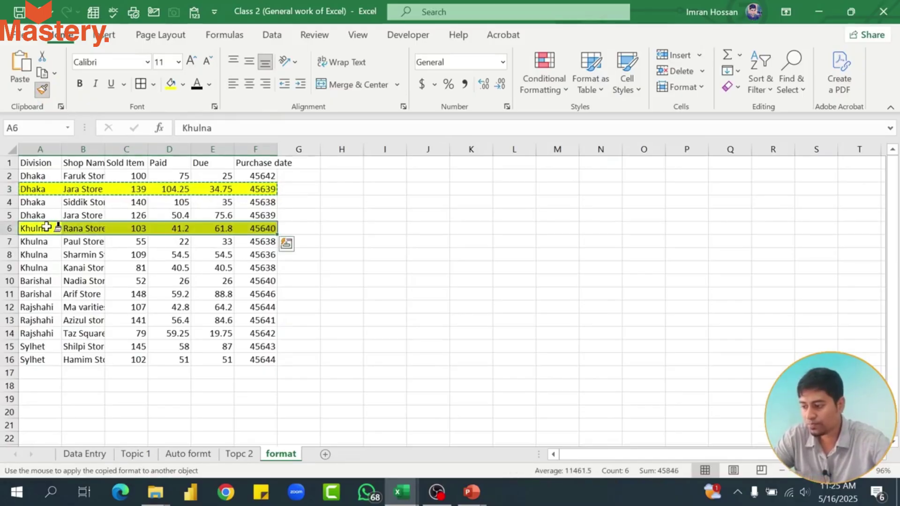
pyautogui.click(46, 280)
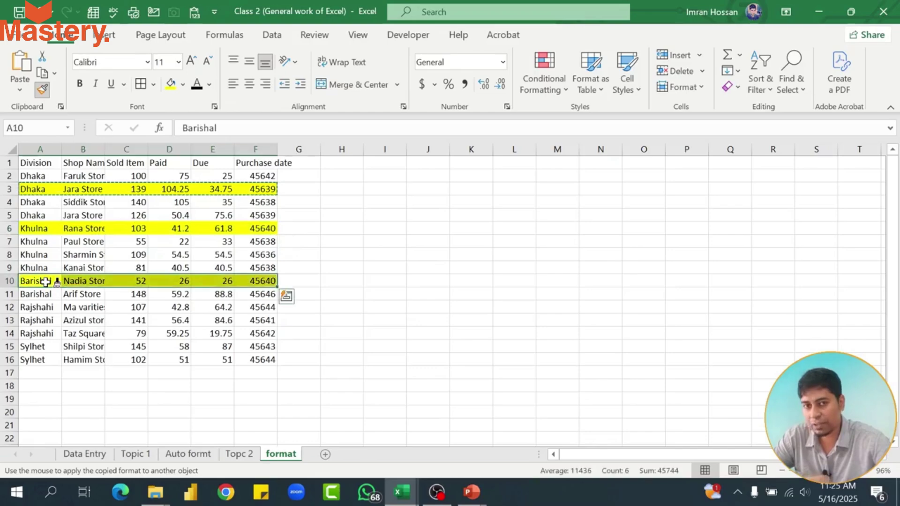
pyautogui.click(39, 346)
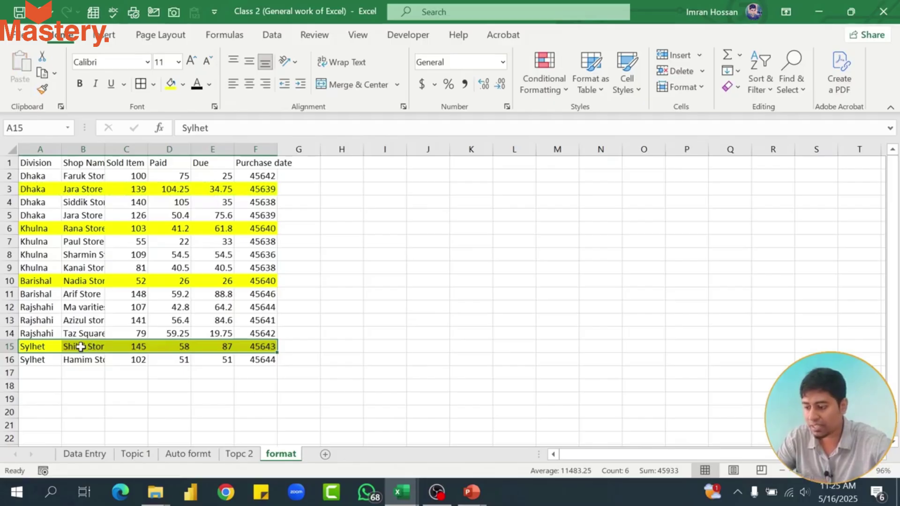
pyautogui.click(281, 186)
pyautogui.click(323, 241)
pyautogui.click(130, 202)
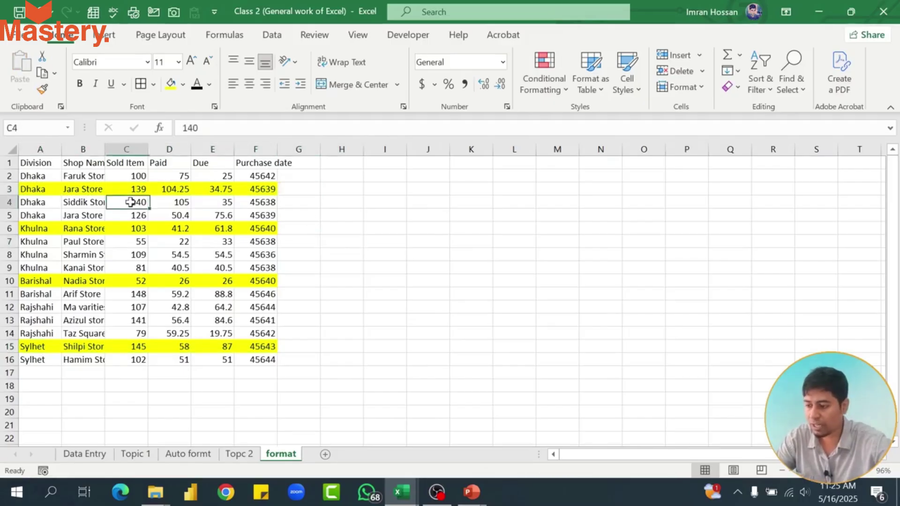
pyautogui.click(174, 244)
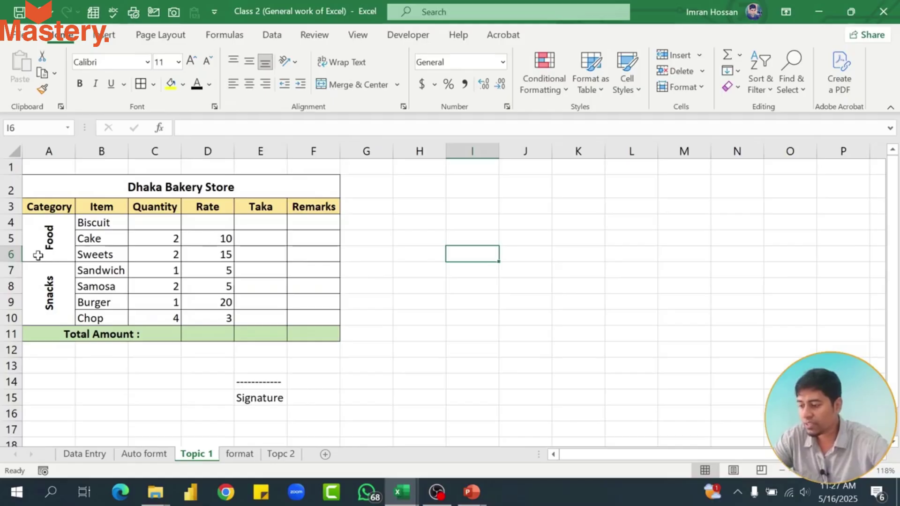
# Examine the Dhaka Bakery Store table on the Topic 1 sheet: merged categories, items, quantities, rates, and the Taka and Remarks columns
pyautogui.moveTo(41, 242); pyautogui.dragTo(41, 295)
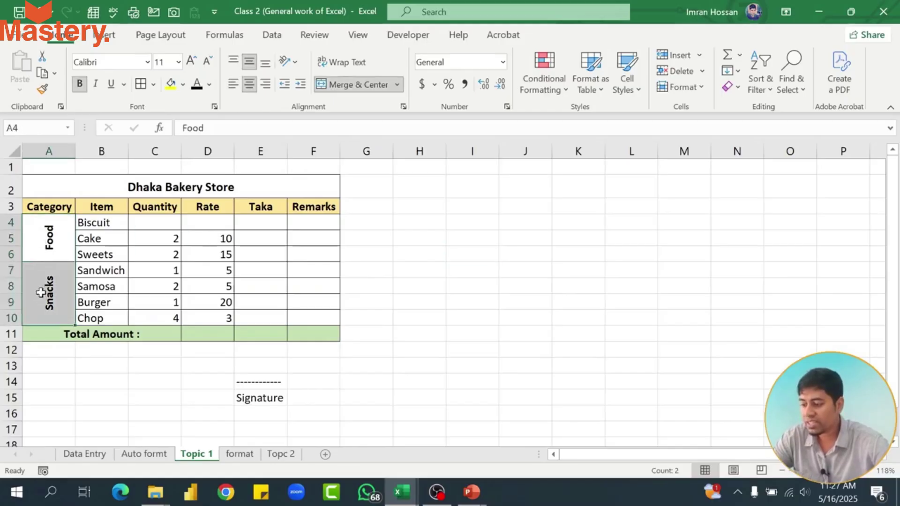
pyautogui.click(45, 289)
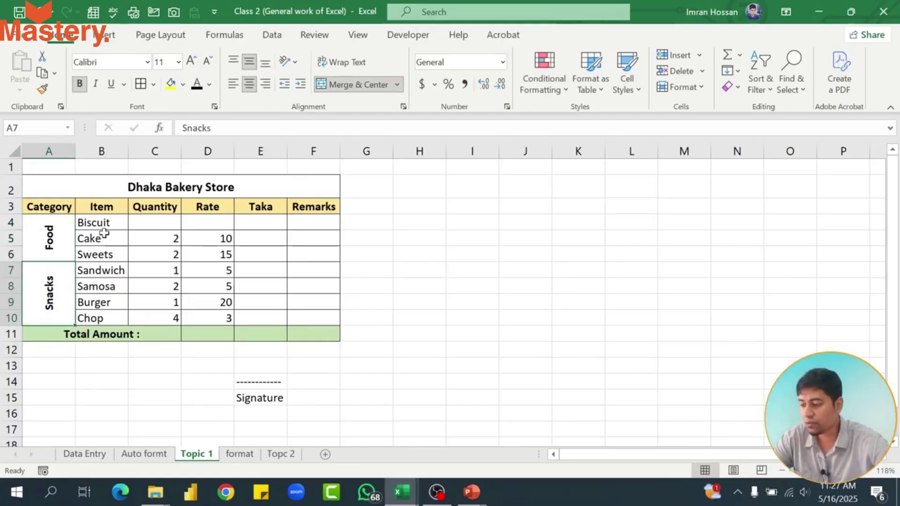
pyautogui.moveTo(99, 236); pyautogui.dragTo(208, 240)
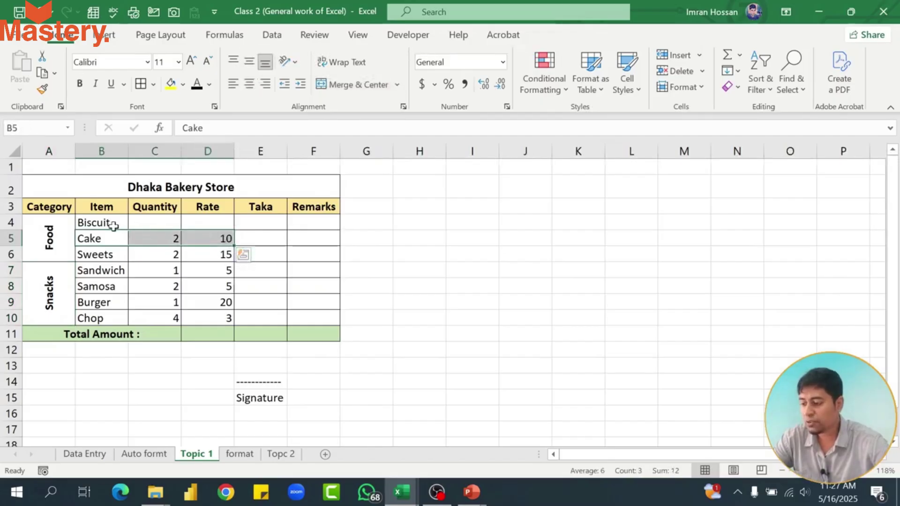
pyautogui.moveTo(161, 223); pyautogui.dragTo(224, 304)
pyautogui.click(227, 256)
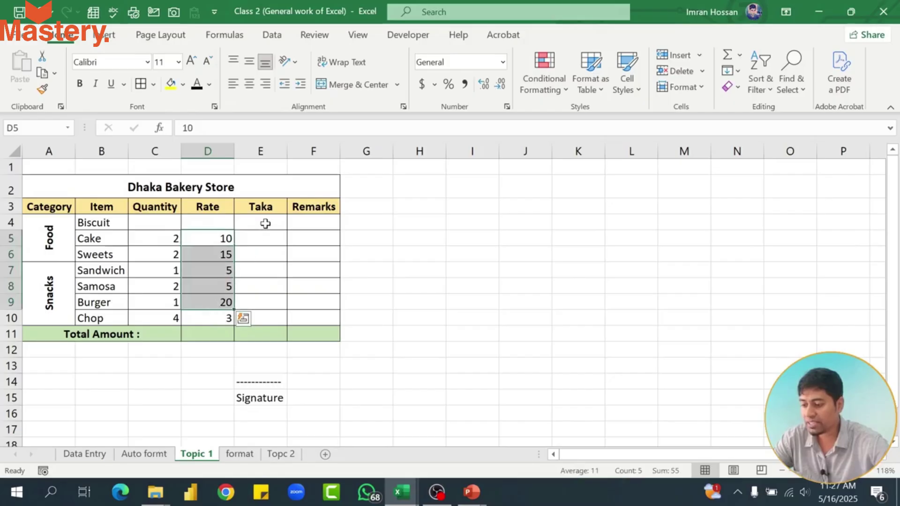
pyautogui.moveTo(265, 223); pyautogui.dragTo(330, 342)
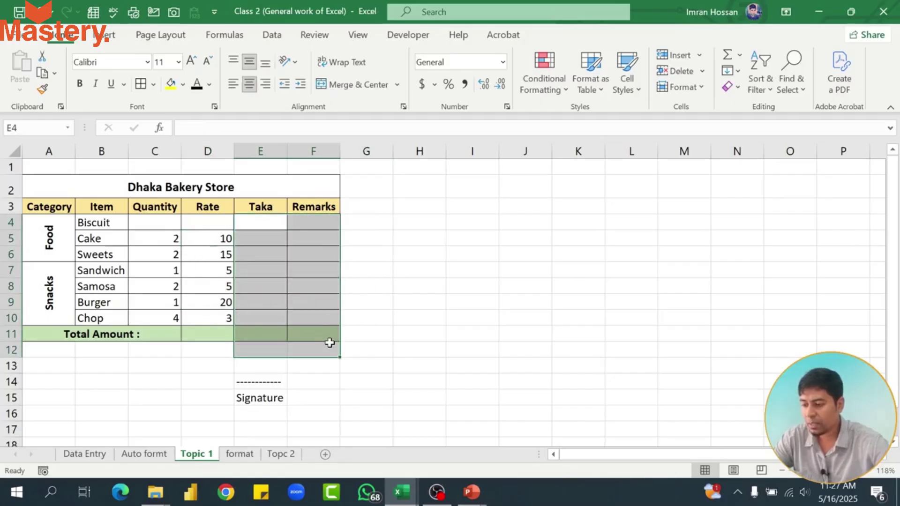
pyautogui.moveTo(261, 233); pyautogui.dragTo(319, 353)
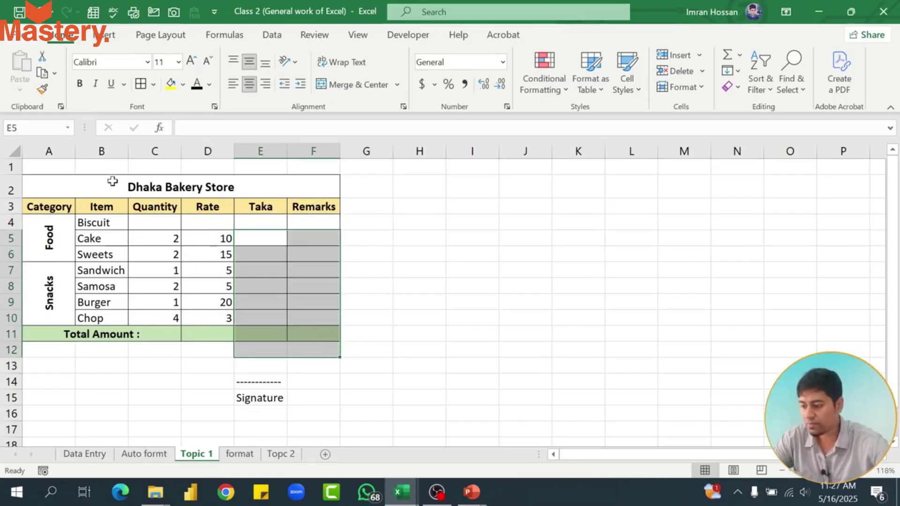
# Review the Dhaka Bakery Store title, the signature line and the full table range A2:F11 on the Topic 1 sheet
pyautogui.click(113, 181)
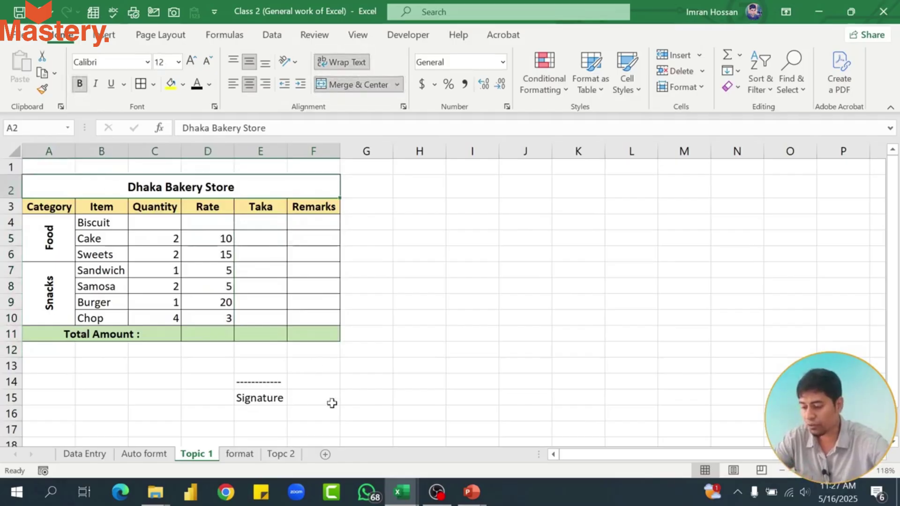
pyautogui.click(274, 399)
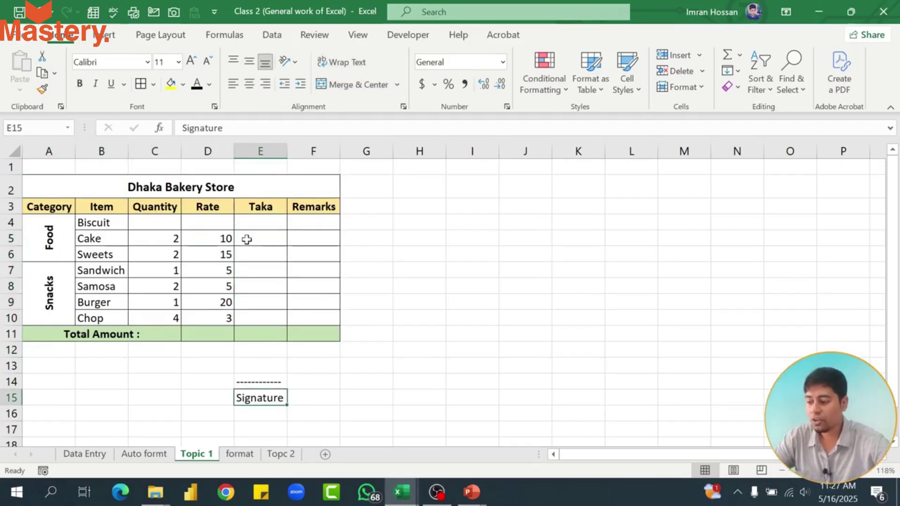
pyautogui.click(260, 364)
pyautogui.moveTo(109, 180); pyautogui.dragTo(289, 330)
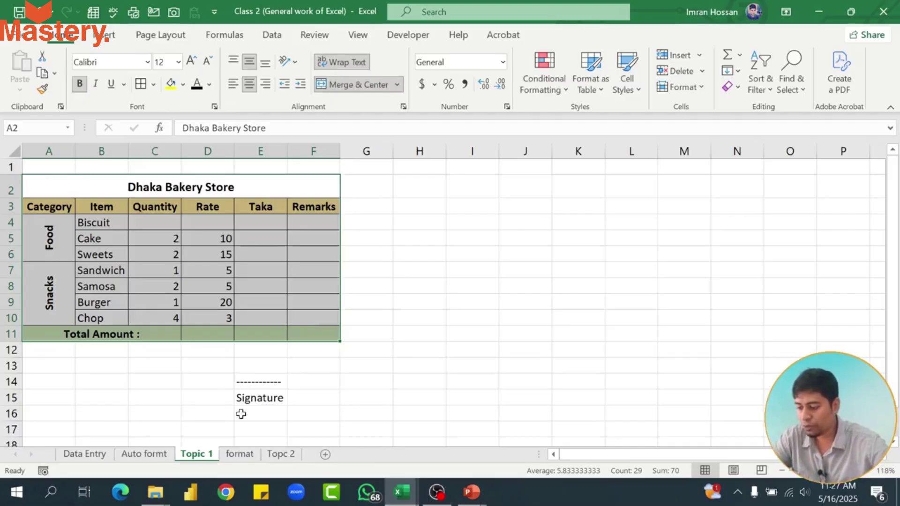
# Add a new worksheet after Topic 1 and enter the header Category in B3
pyautogui.click(324, 454)
pyautogui.write('Category')
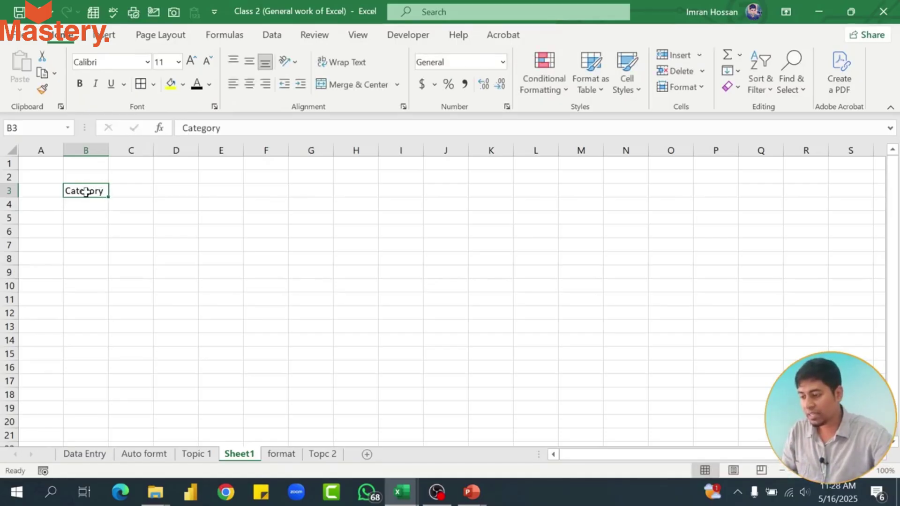
# Run a spelling check on the Category column cells B3:B8 and repeat it on B3:B9
pyautogui.moveTo(83, 196); pyautogui.dragTo(85, 259)
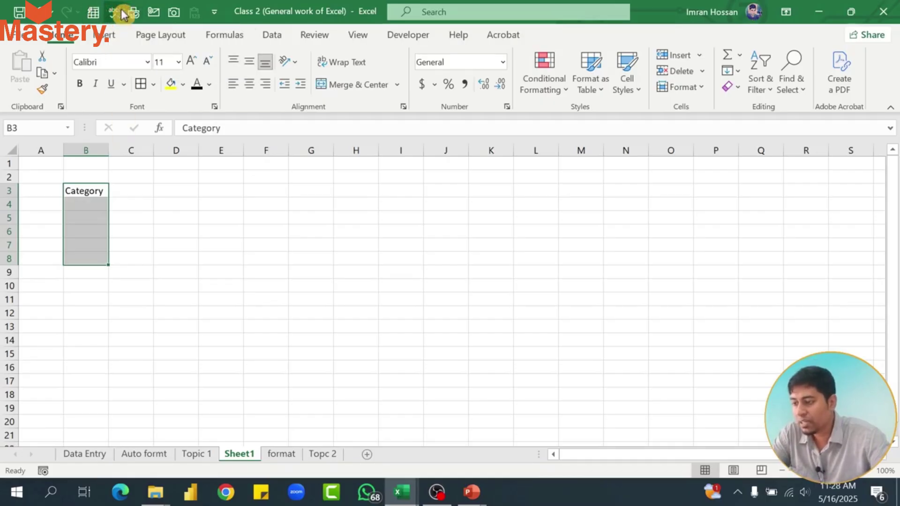
pyautogui.click(214, 13)
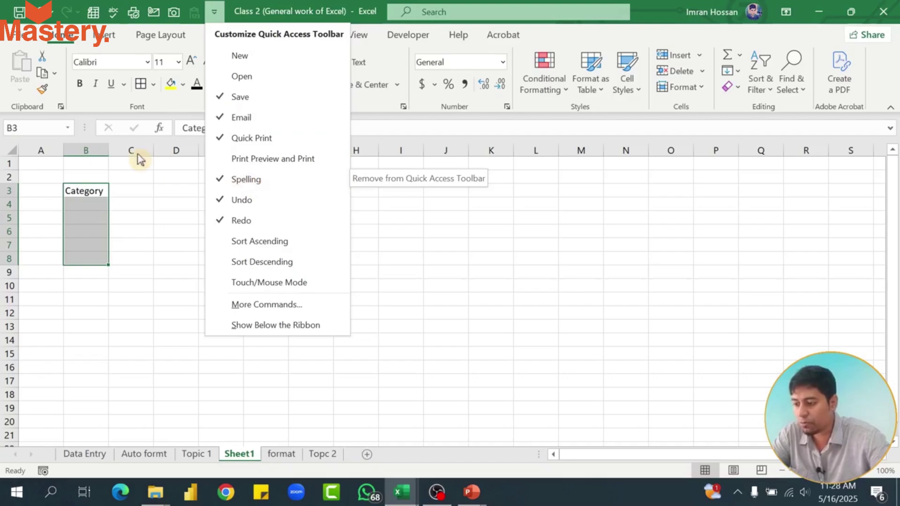
pyautogui.click(156, 195)
pyautogui.click(108, 15)
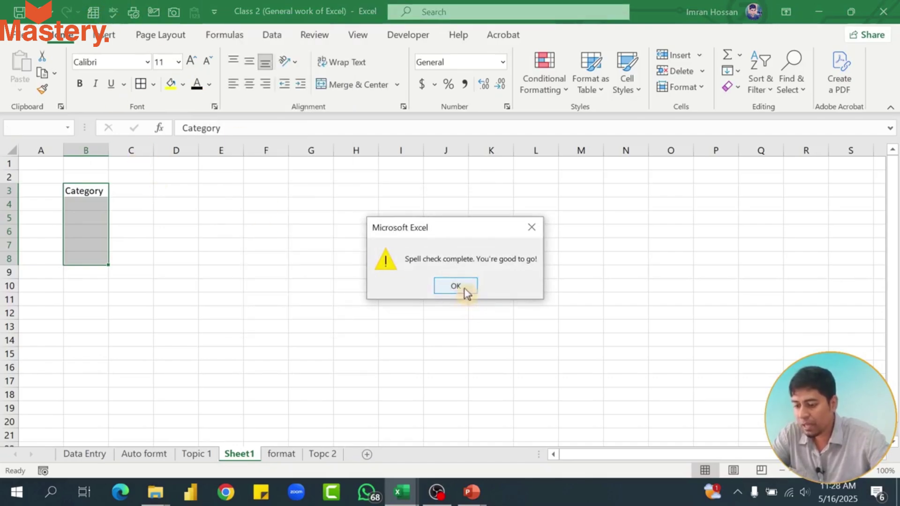
pyautogui.click(461, 287)
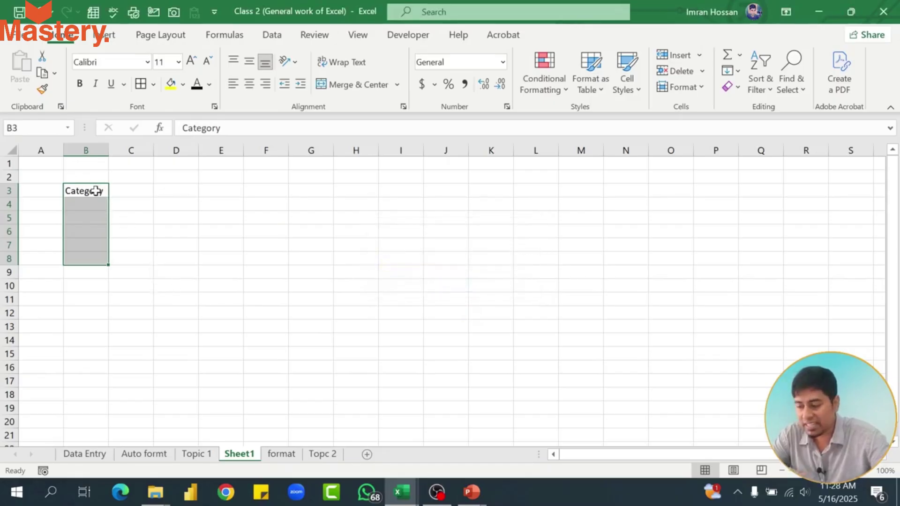
pyautogui.moveTo(96, 190); pyautogui.dragTo(88, 258)
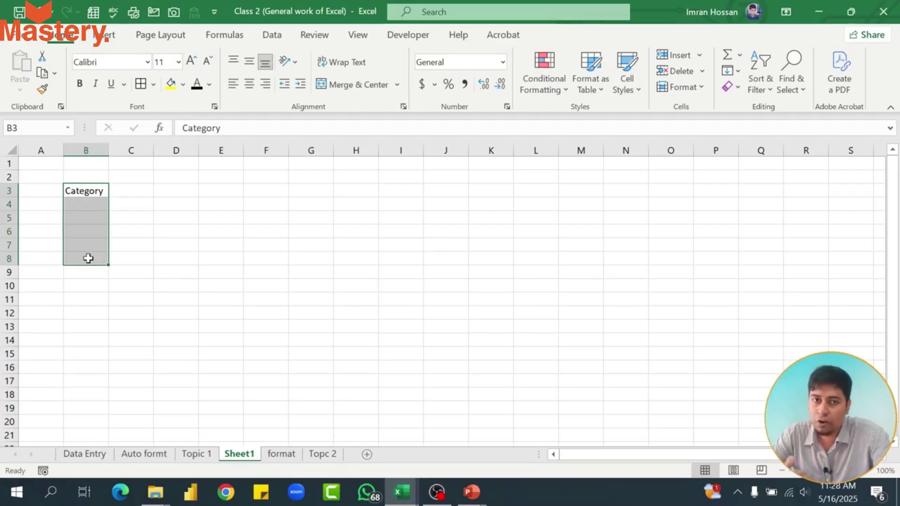
pyautogui.moveTo(84, 190); pyautogui.dragTo(84, 268)
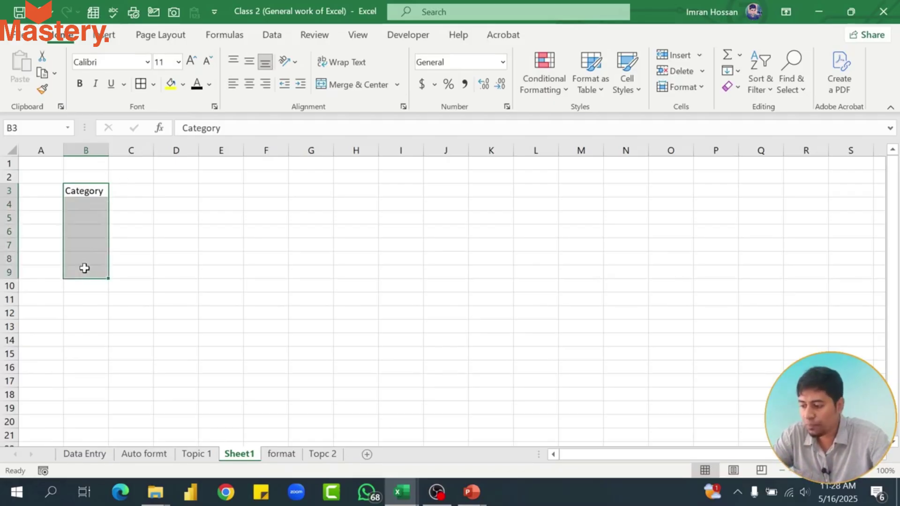
pyautogui.click(110, 10)
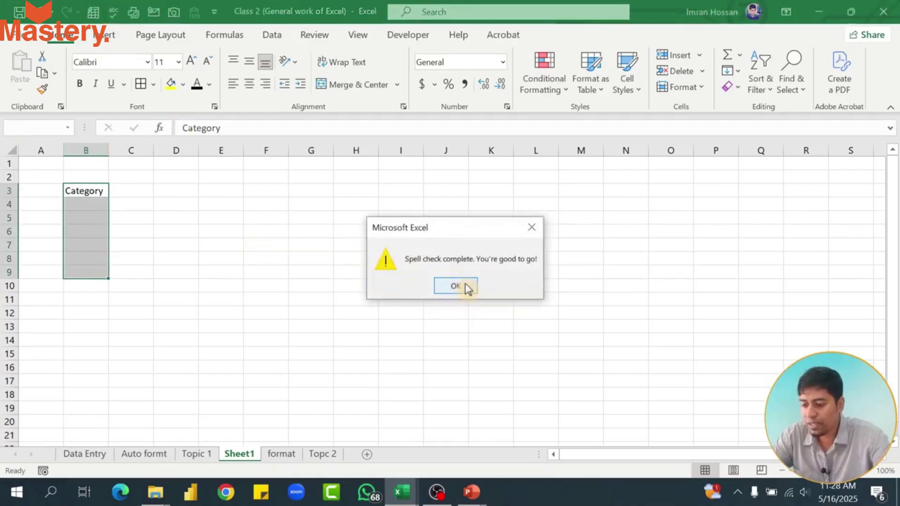
pyautogui.click(466, 284)
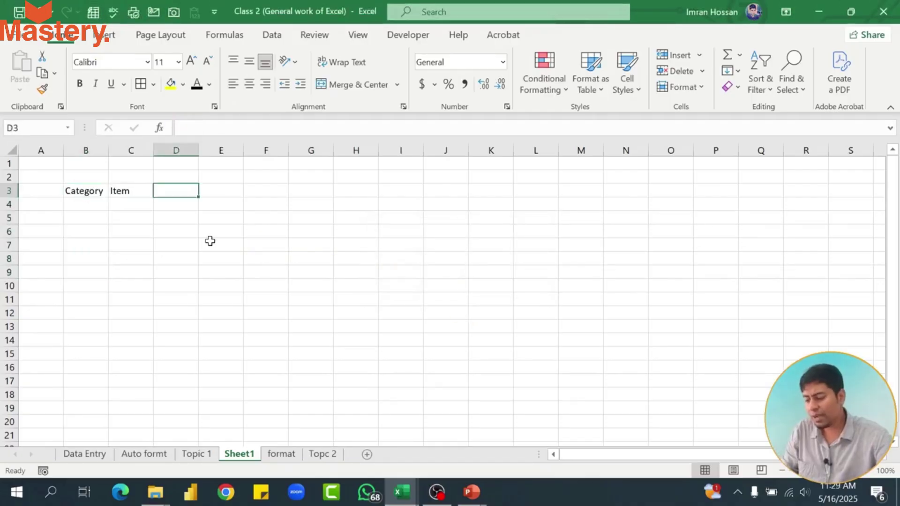
# Enter the remaining column headers Qty, Taka and Remarks in D3:F3
pyautogui.write('Qty')
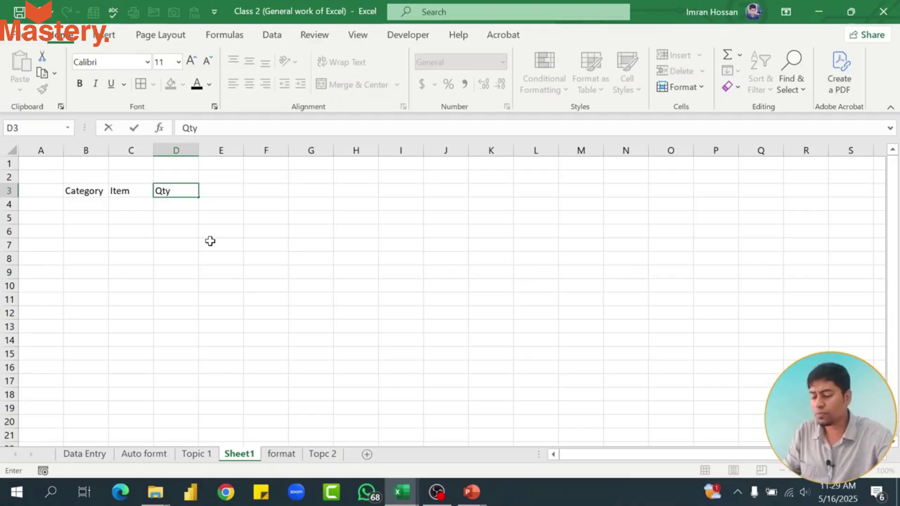
pyautogui.press('Tab')
pyautogui.write('Taka')
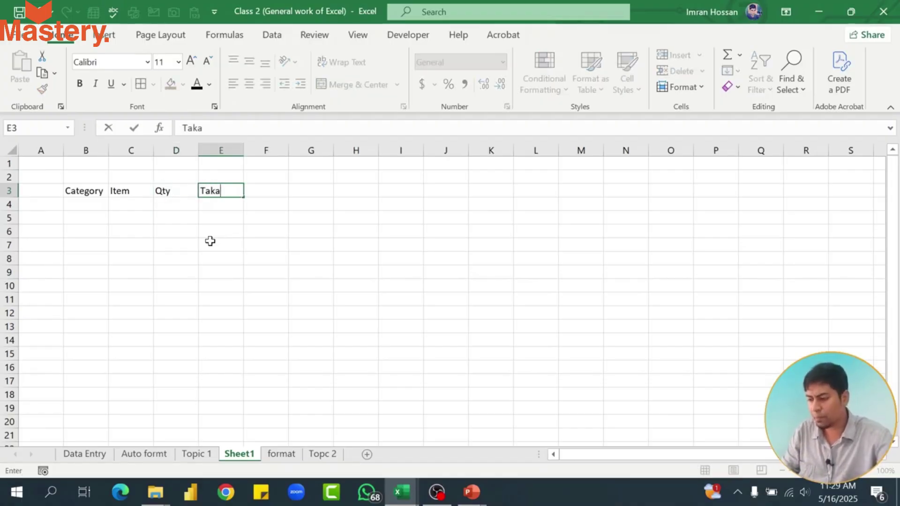
pyautogui.press('Tab')
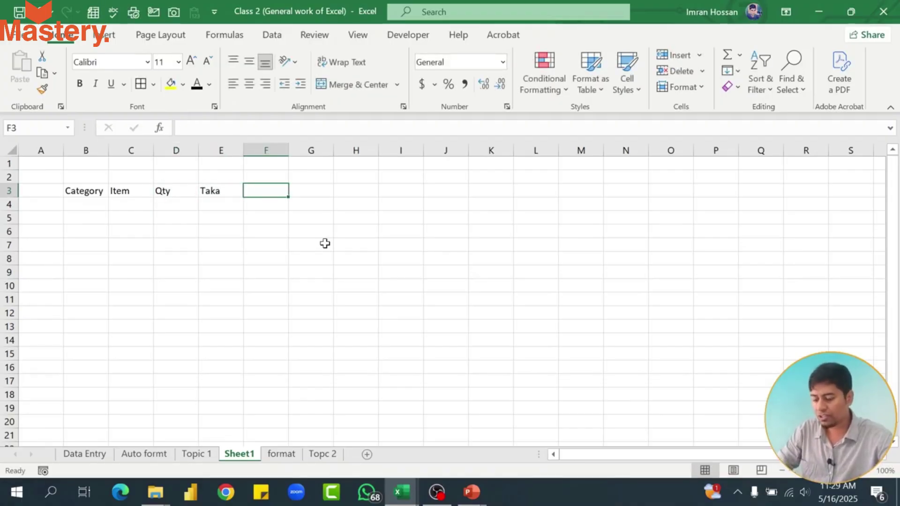
pyautogui.write('Remarks')
pyautogui.press('Return')
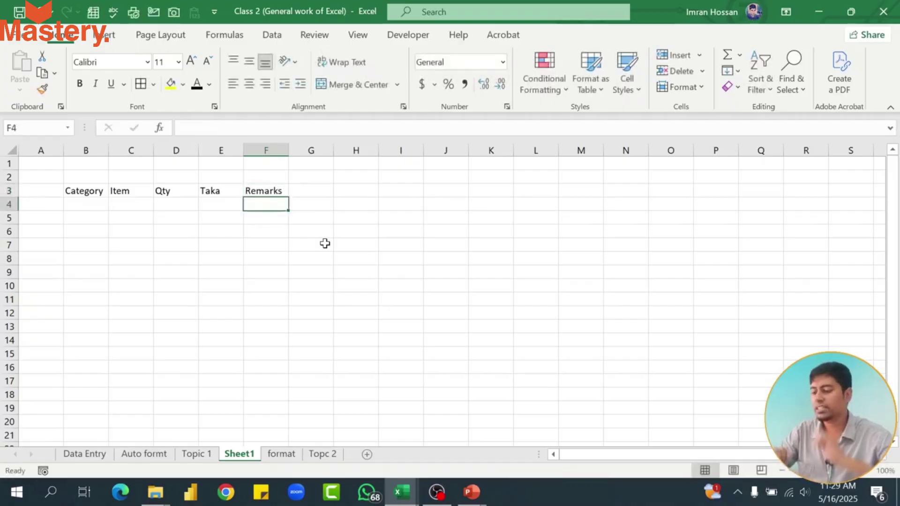
# Enter Biscuit as the first item in C4 and run a spelling check on C4:C5
pyautogui.click(90, 201)
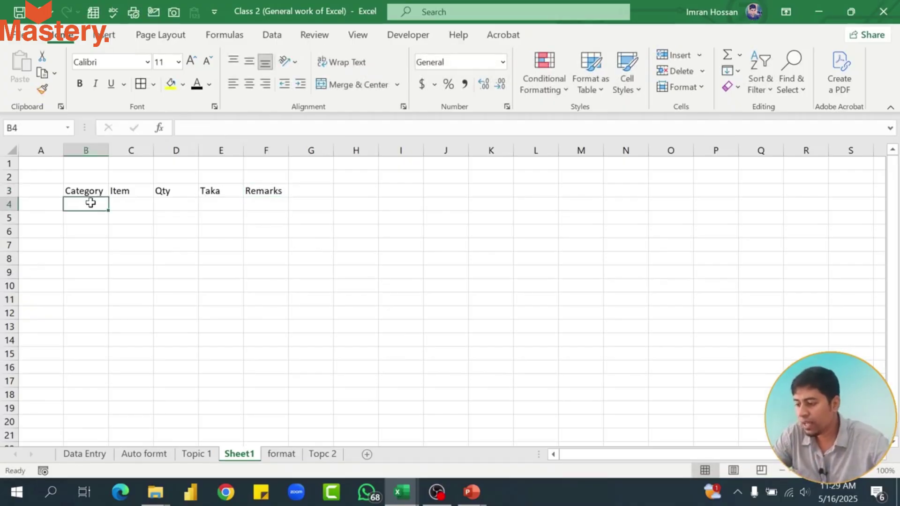
pyautogui.click(120, 204)
pyautogui.write('Bi')
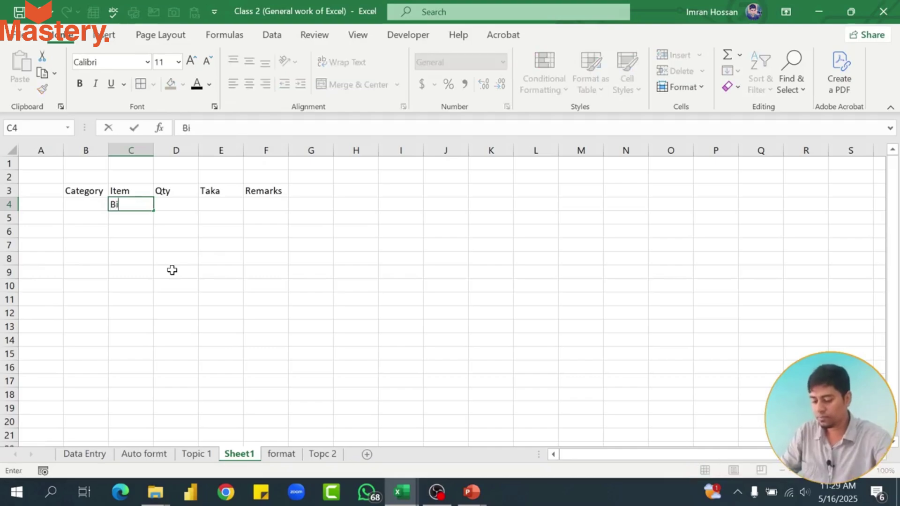
pyautogui.write('scuit')
pyautogui.press('Return')
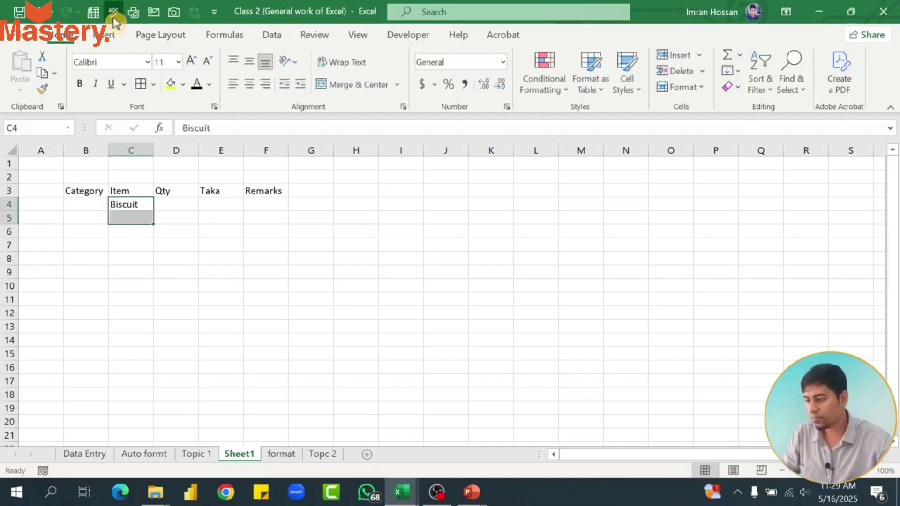
pyautogui.click(113, 12)
pyautogui.click(455, 286)
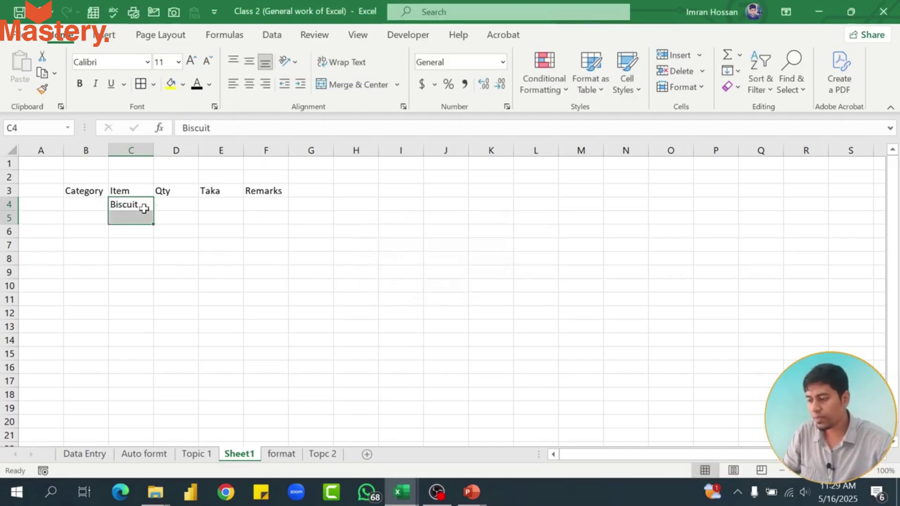
# Fill the Item column below Biscuit with Sweets, Chop, Sandwich and Pizza in C5:C8
pyautogui.click(127, 217)
pyautogui.write('Sweets')
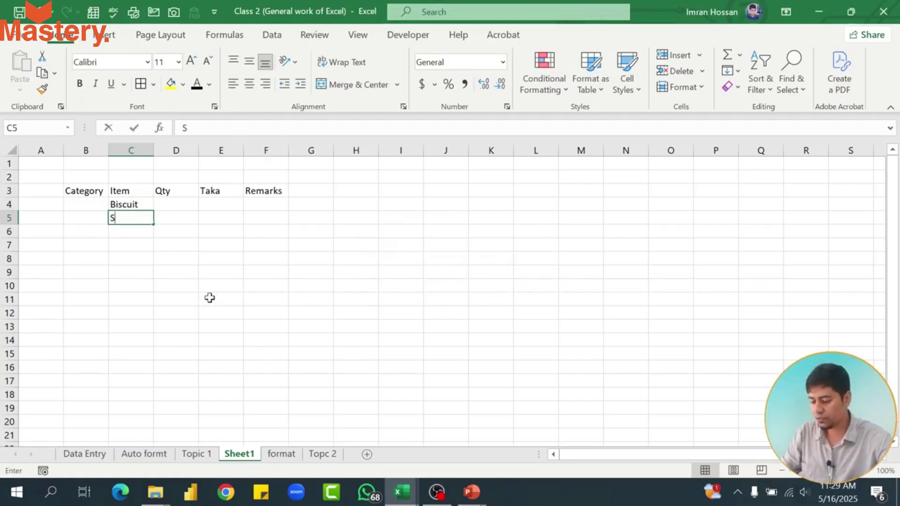
pyautogui.press('Return')
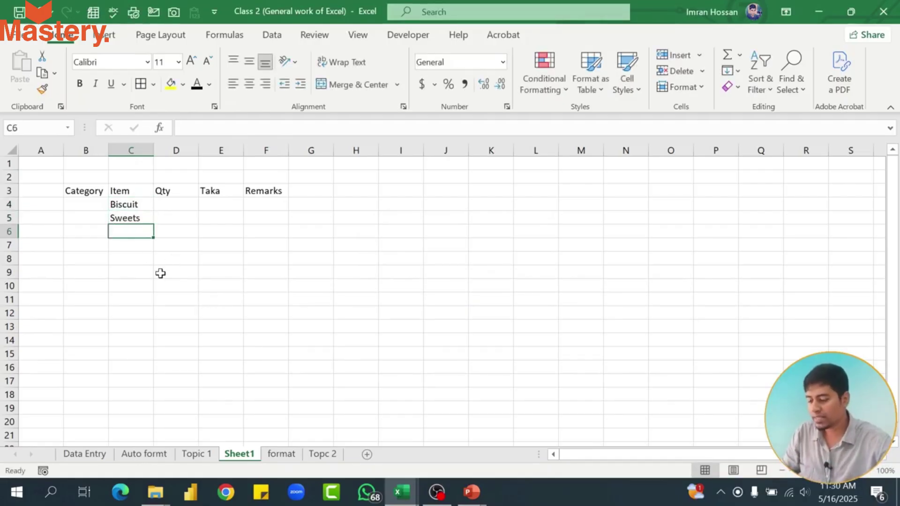
pyautogui.write('Chop')
pyautogui.press('Return')
pyautogui.write('san')
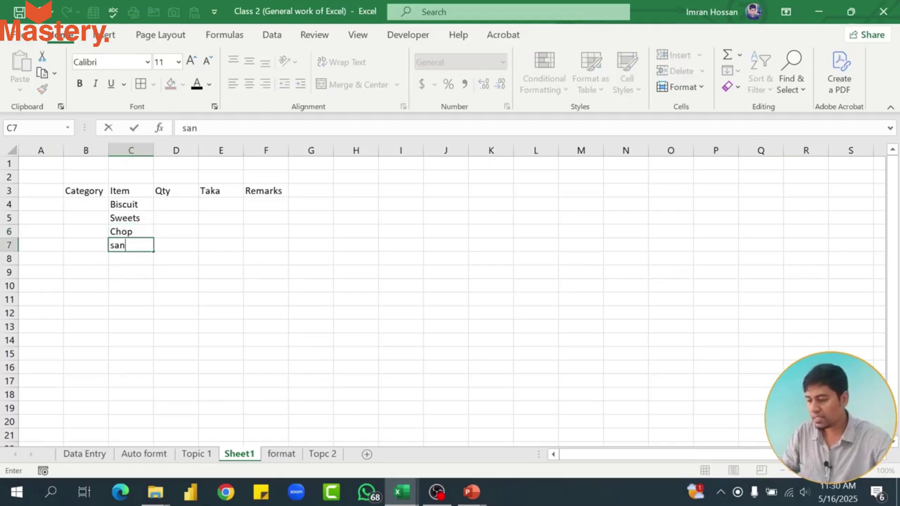
pyautogui.write('Sandwich')
pyautogui.press('Return')
pyautogui.write('Pizza')
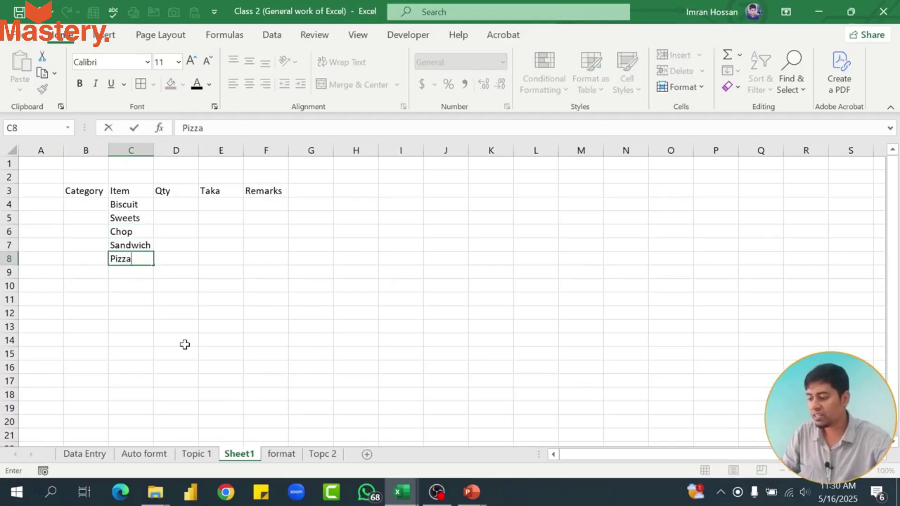
pyautogui.click(196, 313)
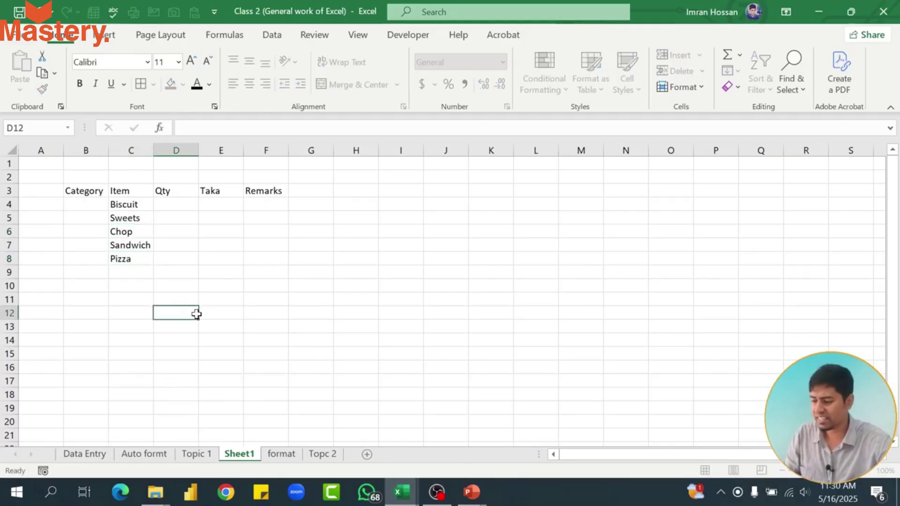
# Try merging and centering B4:B5 with the category Bakery, and undo both the entry and the merge
pyautogui.moveTo(77, 206); pyautogui.dragTo(80, 214)
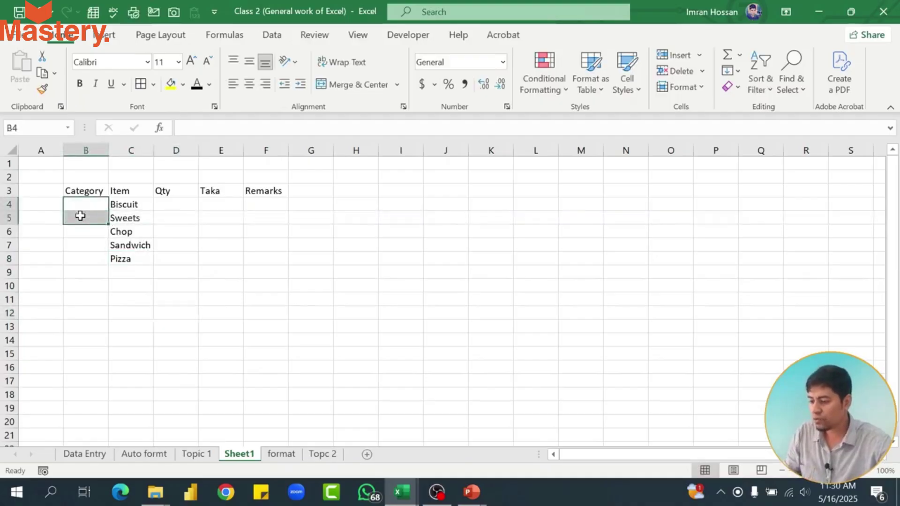
pyautogui.hotkey('alt', 'h')
pyautogui.write('mc')
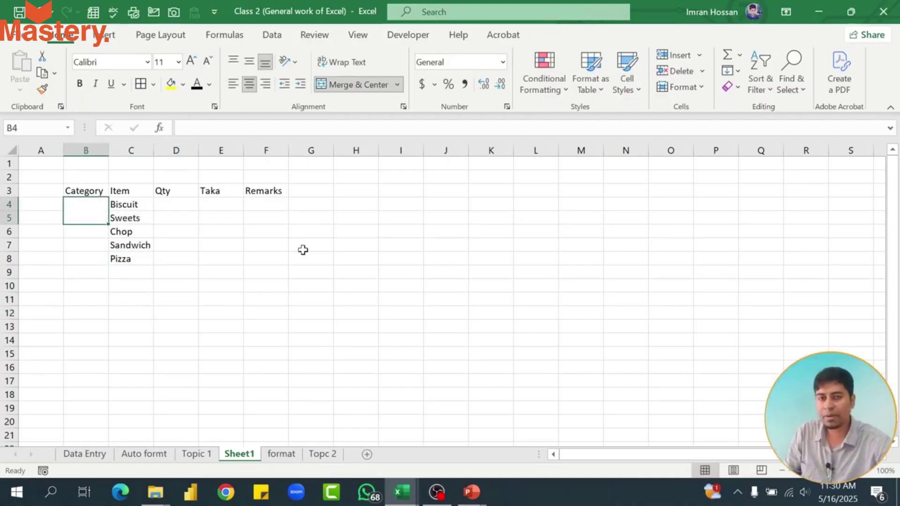
pyautogui.write('Bakery')
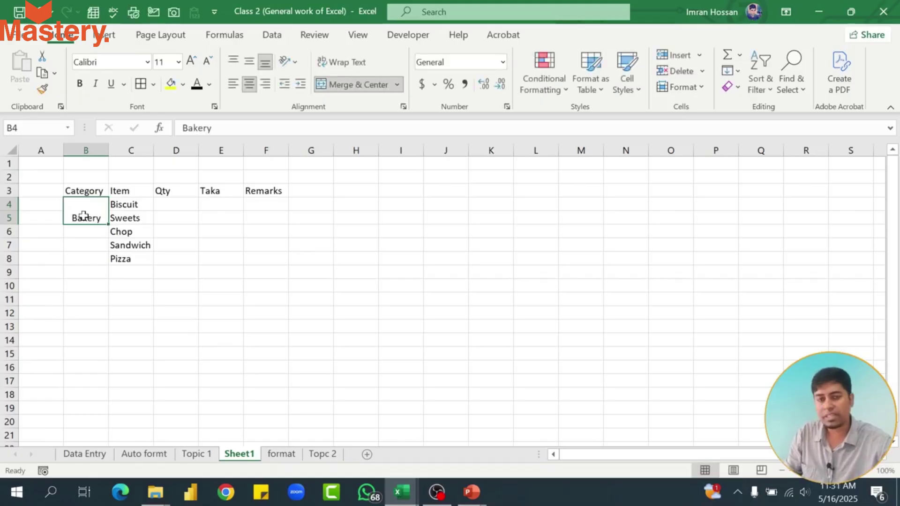
pyautogui.moveTo(107, 230); pyautogui.dragTo(98, 258)
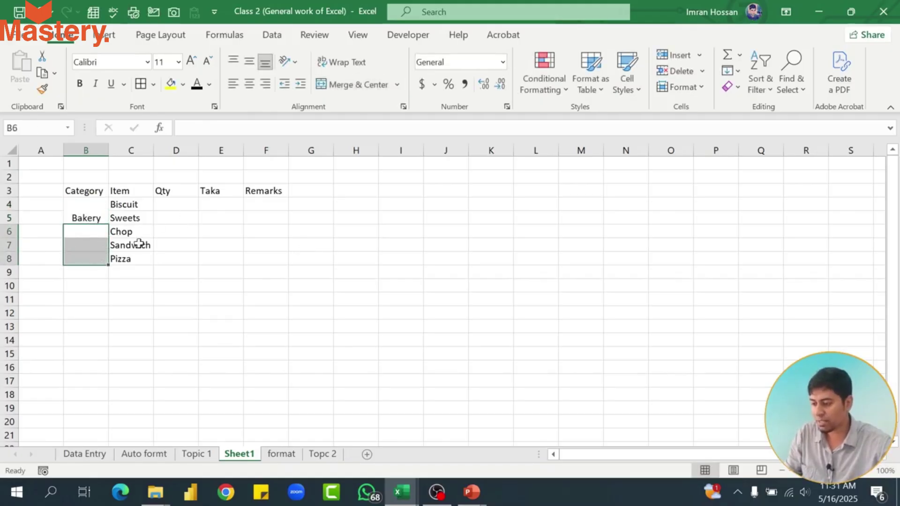
pyautogui.hotkey('ctrl', 'z')
pyautogui.click(185, 243)
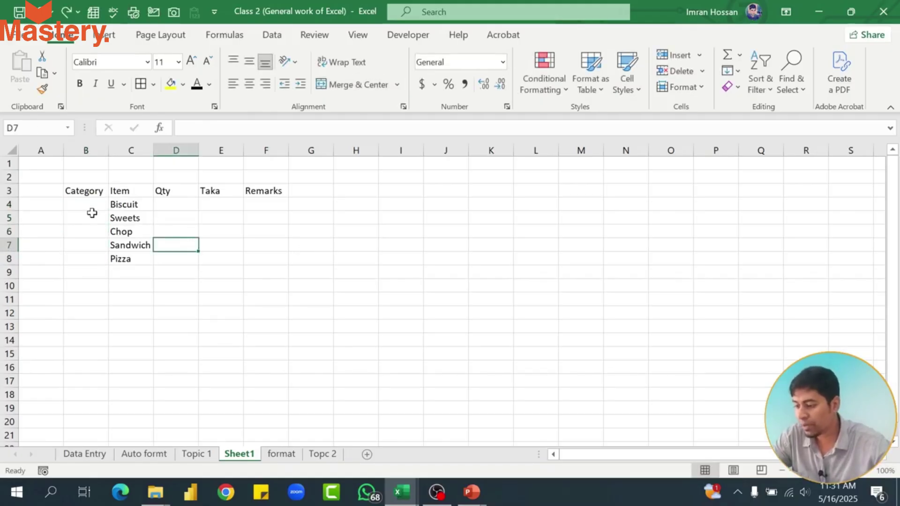
# Merge and center B4:B5 beside Biscuit and Sweets and enter Bakery as their category
pyautogui.moveTo(96, 203); pyautogui.dragTo(96, 220)
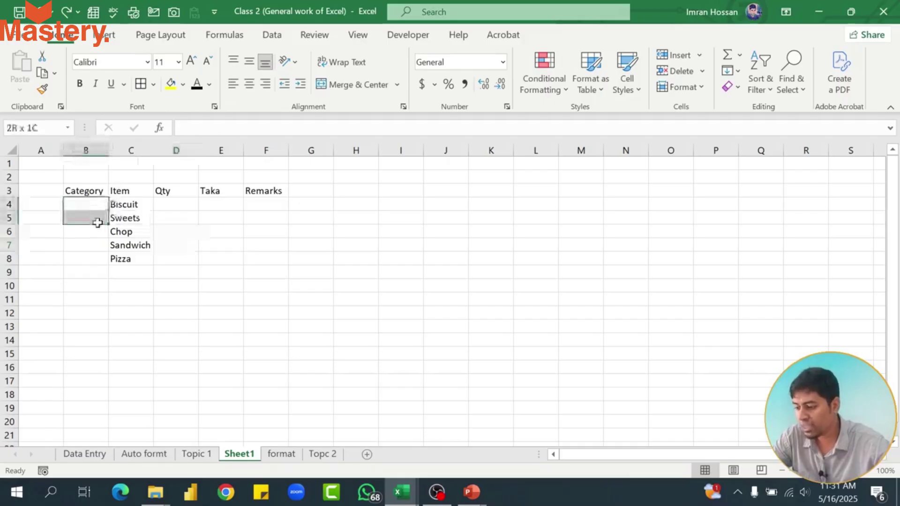
pyautogui.click(349, 90)
pyautogui.press('F2')
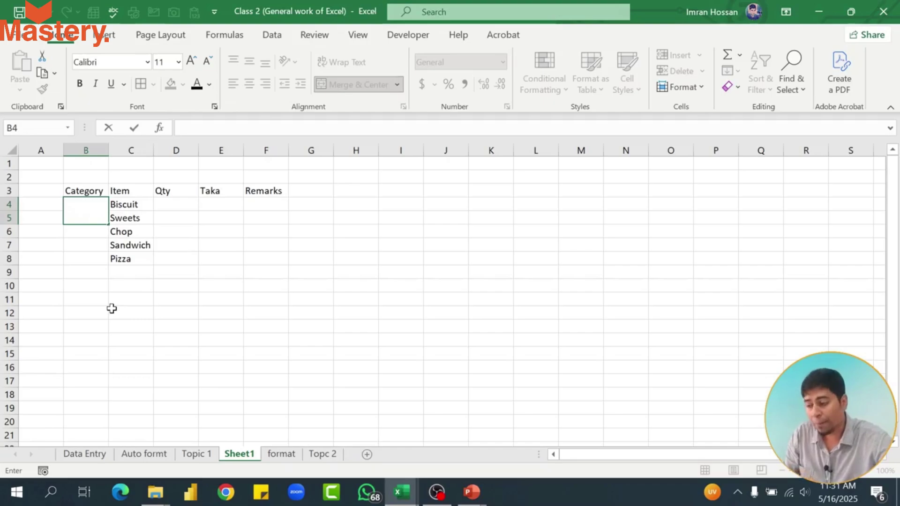
pyautogui.write('Bakery')
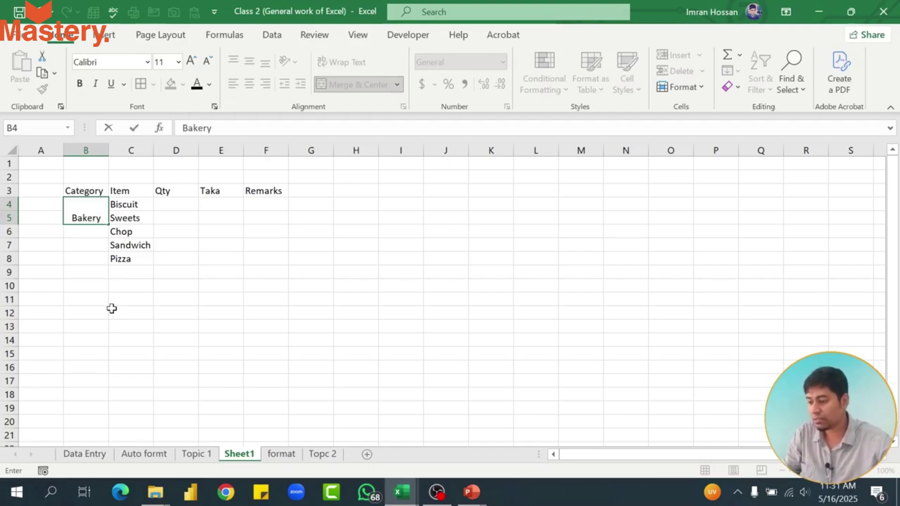
pyautogui.press('Return')
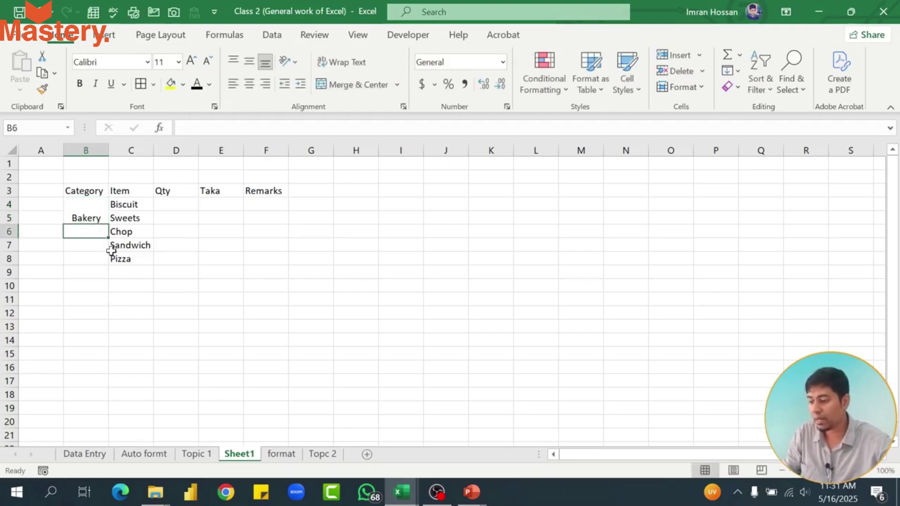
# Merge and center B6:B8 beside Chop, Sandwich and Pizza and enter Snacks as their category
pyautogui.moveTo(91, 231); pyautogui.dragTo(97, 258)
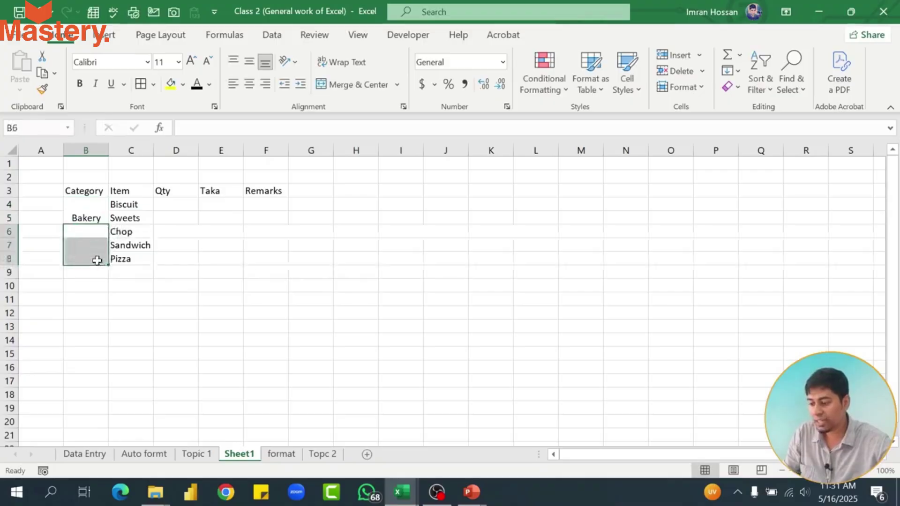
pyautogui.click(351, 85)
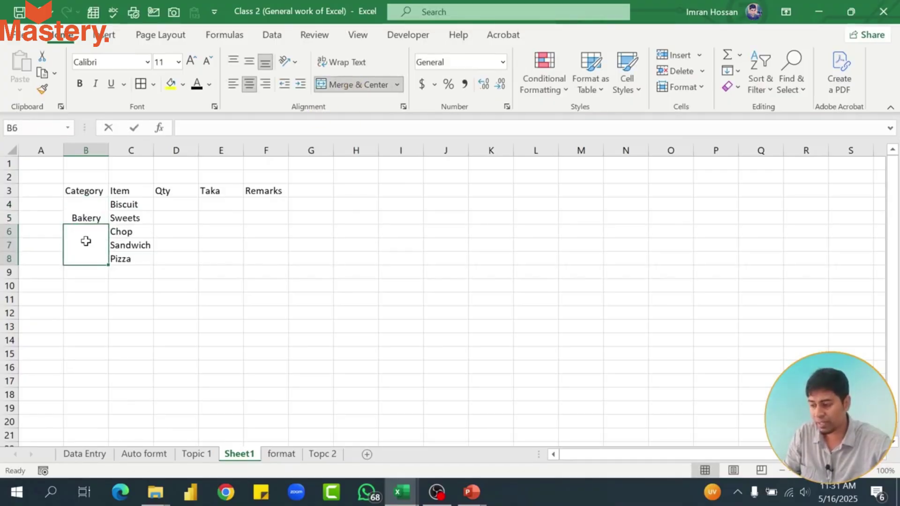
pyautogui.write('Snack')
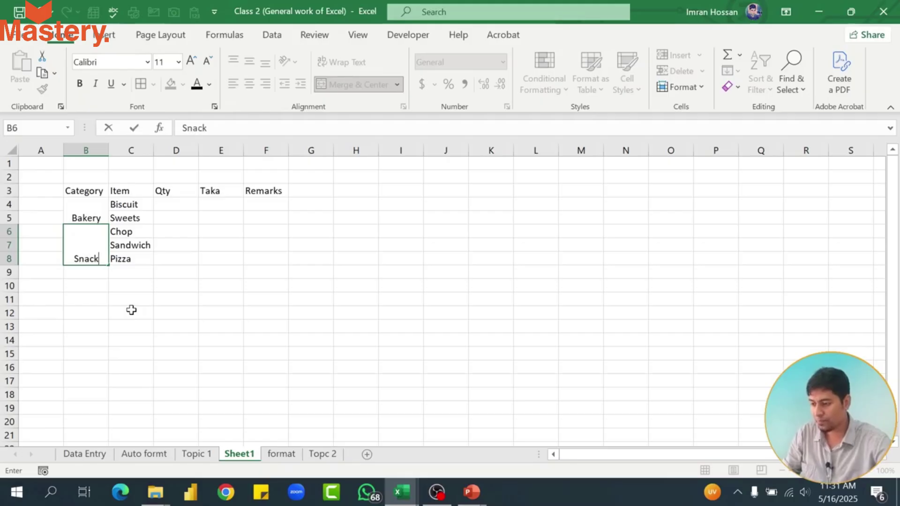
pyautogui.write('s')
pyautogui.press('Return')
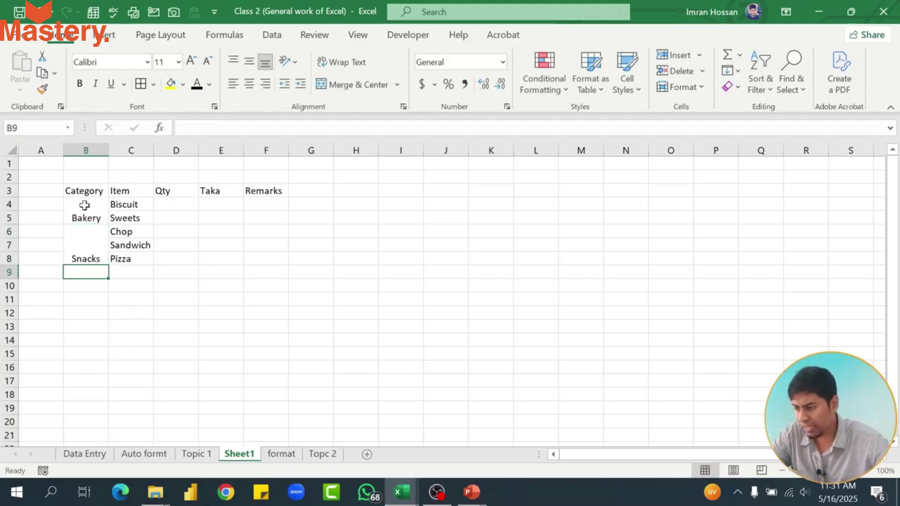
# Rotate the Bakery and Snacks category text up in their merged cells and center it horizontally
pyautogui.moveTo(85, 206); pyautogui.dragTo(89, 266)
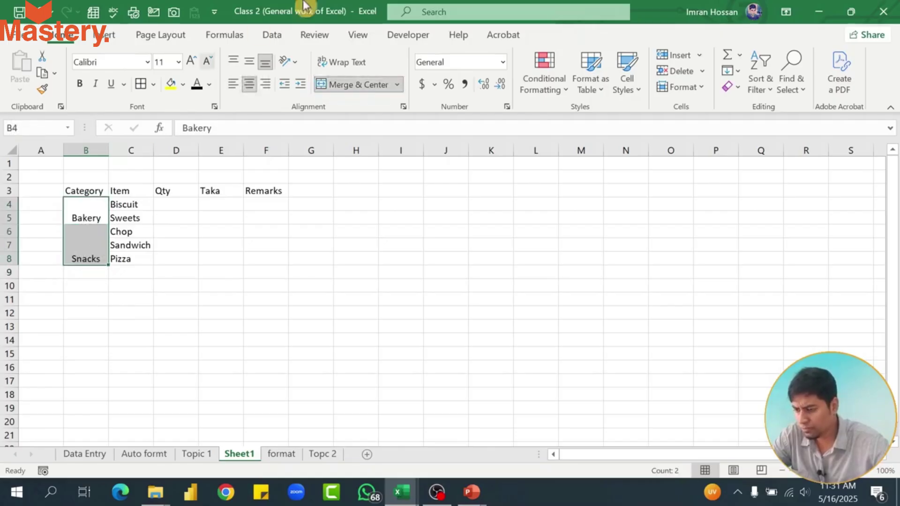
pyautogui.click(248, 64)
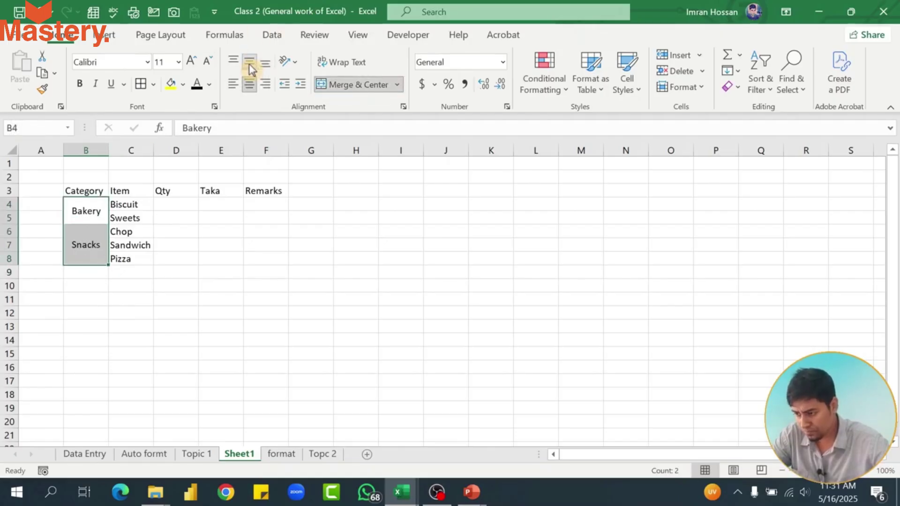
pyautogui.click(288, 61)
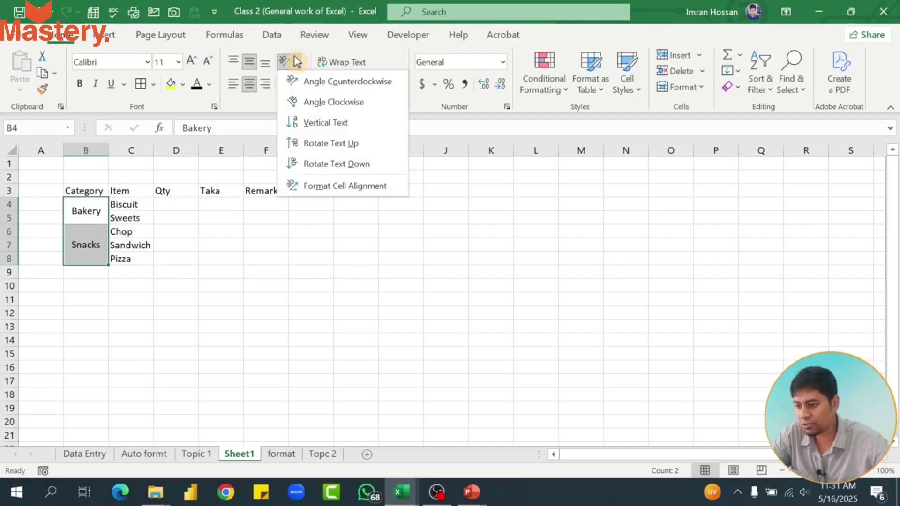
pyautogui.click(300, 142)
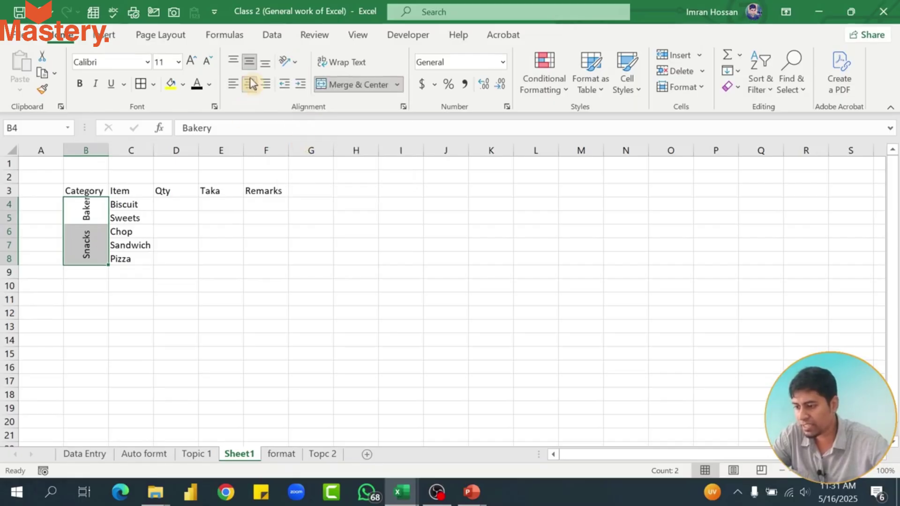
pyautogui.click(265, 62)
pyautogui.click(249, 84)
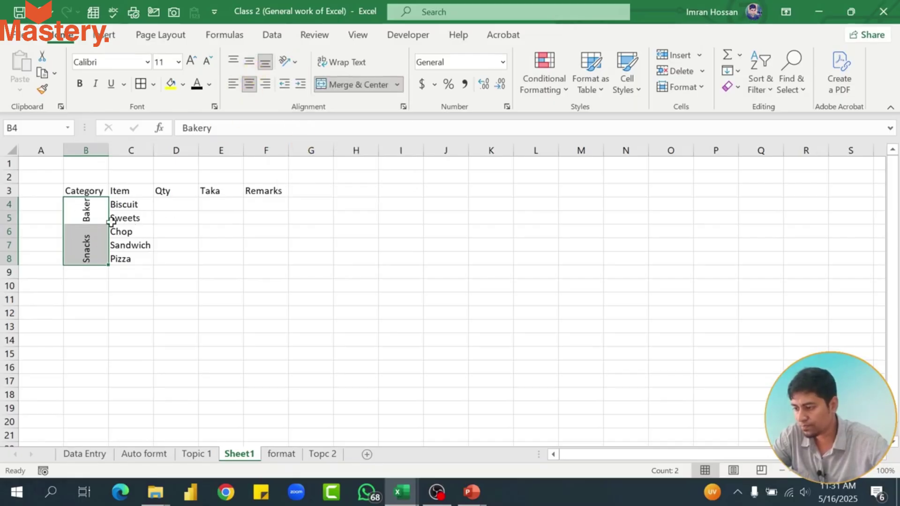
# Increase the height of rows 4 to 8 and middle-align the rotated Bakery and Snacks labels
pyautogui.click(80, 287)
pyautogui.moveTo(10, 203); pyautogui.dragTo(13, 258)
pyautogui.moveTo(86, 209); pyautogui.dragTo(85, 284)
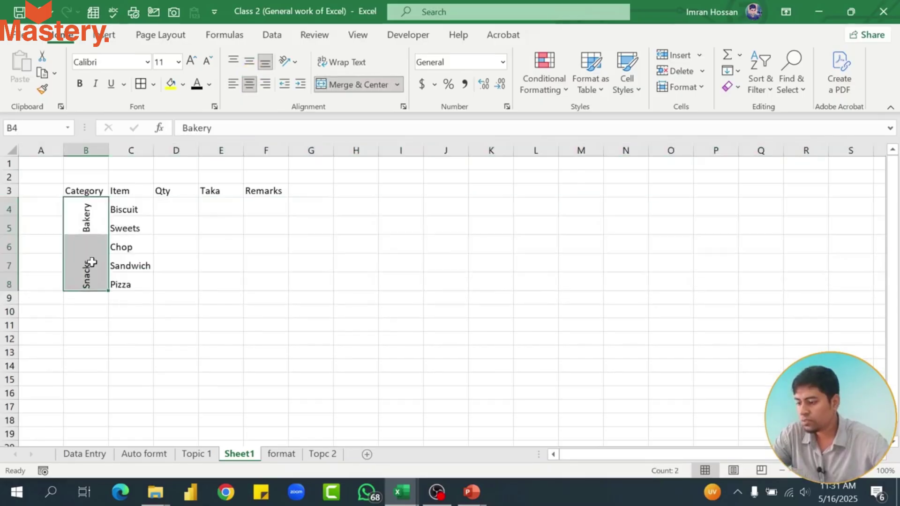
pyautogui.click(248, 63)
pyautogui.click(207, 227)
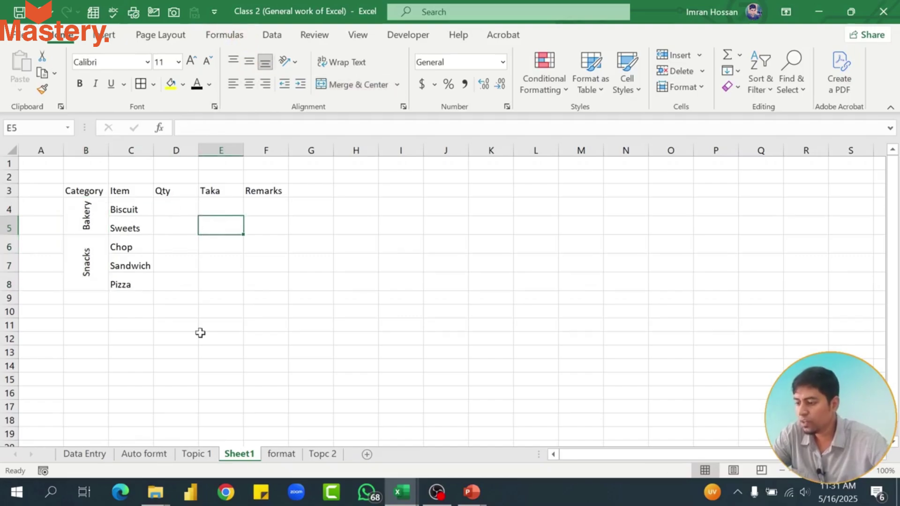
pyautogui.click(180, 195)
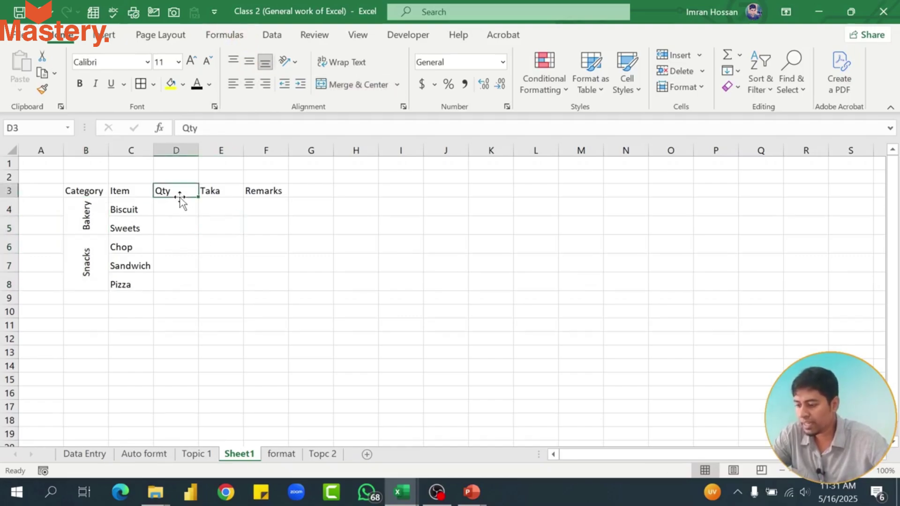
pyautogui.click(247, 266)
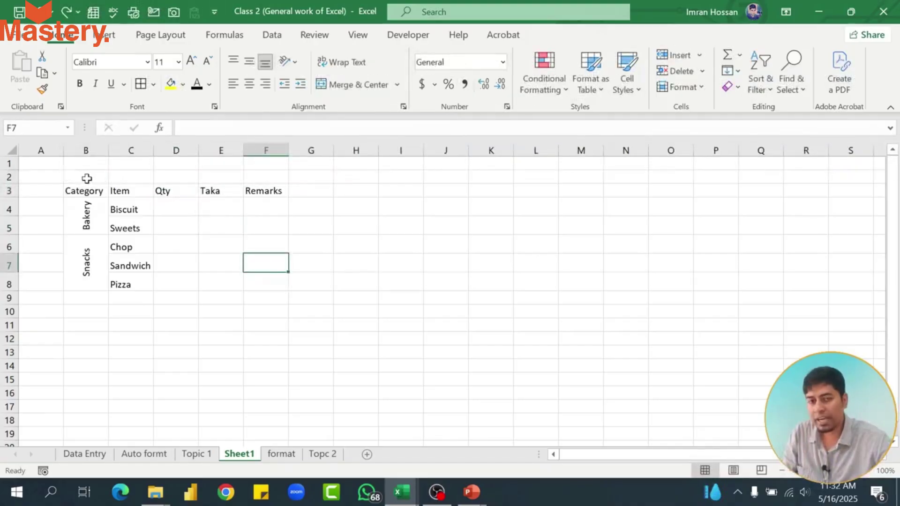
# Merge and center B2:F2 above the headers and enter the title ABC Hotel
pyautogui.moveTo(86, 178); pyautogui.dragTo(282, 177)
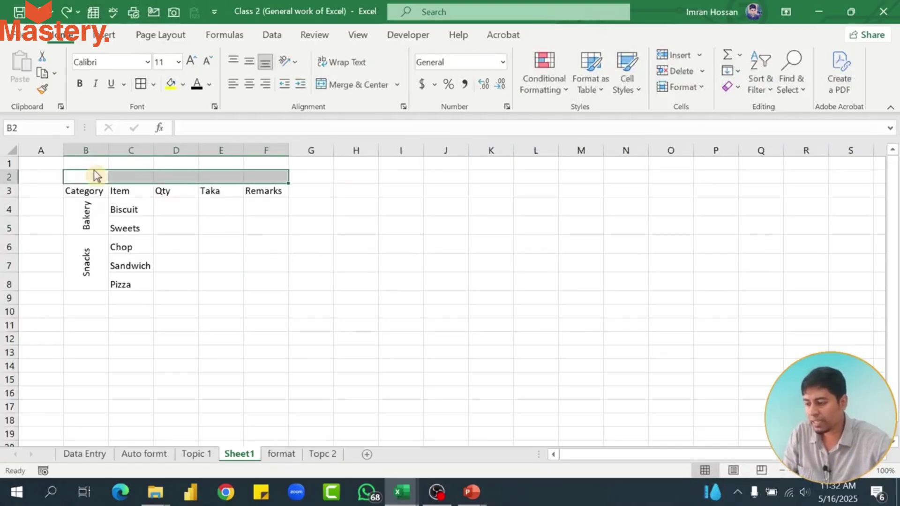
pyautogui.moveTo(89, 175); pyautogui.dragTo(281, 172)
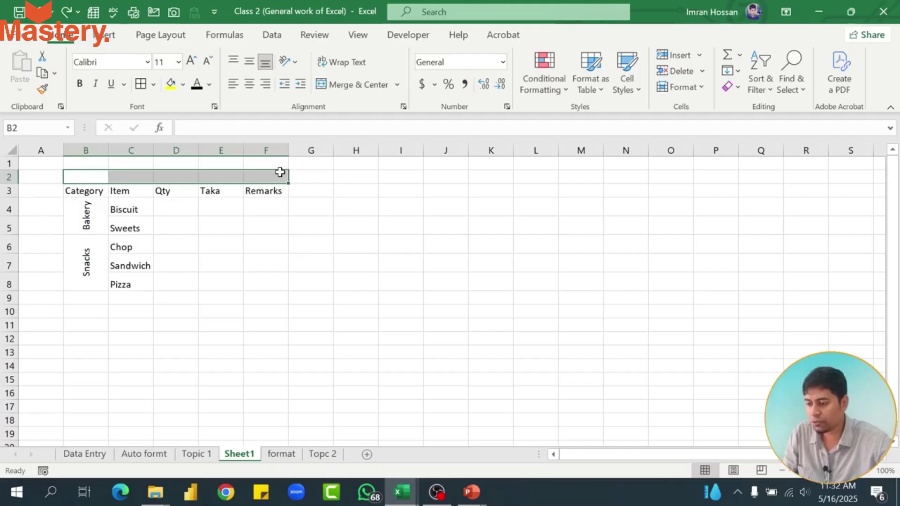
pyautogui.click(368, 85)
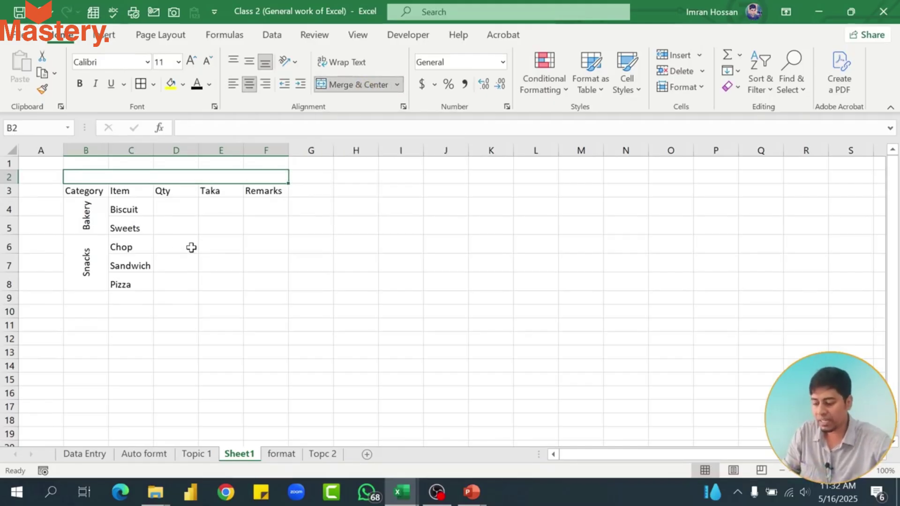
pyautogui.write('ABC Ho')
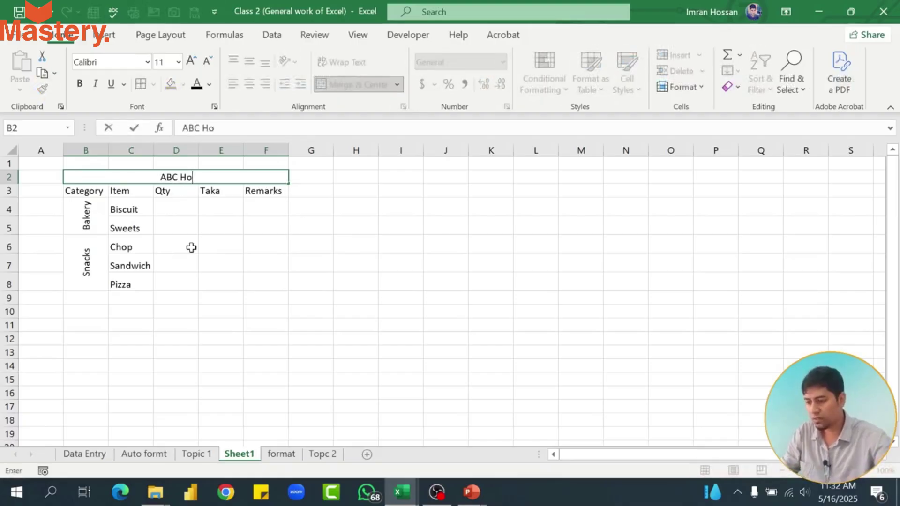
pyautogui.write('tel')
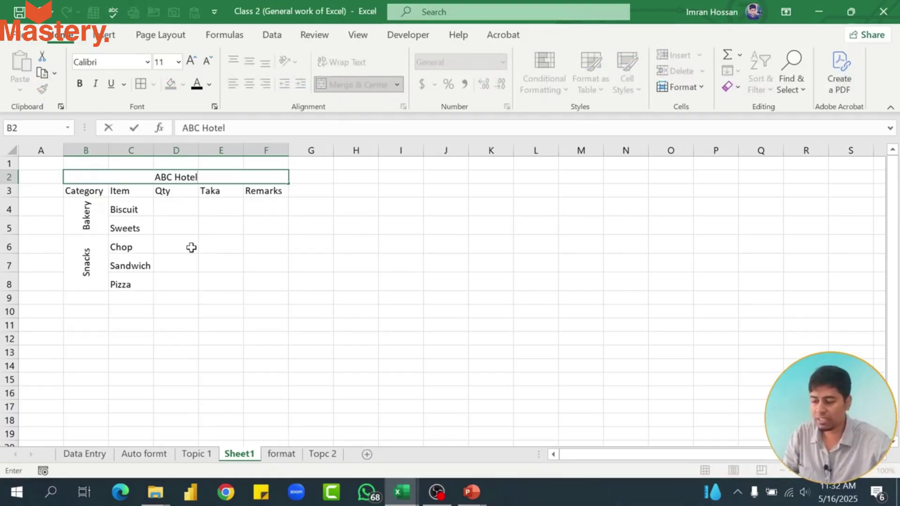
# Apply borders to all cells of the table range B3:F8
pyautogui.moveTo(86, 191); pyautogui.dragTo(267, 283)
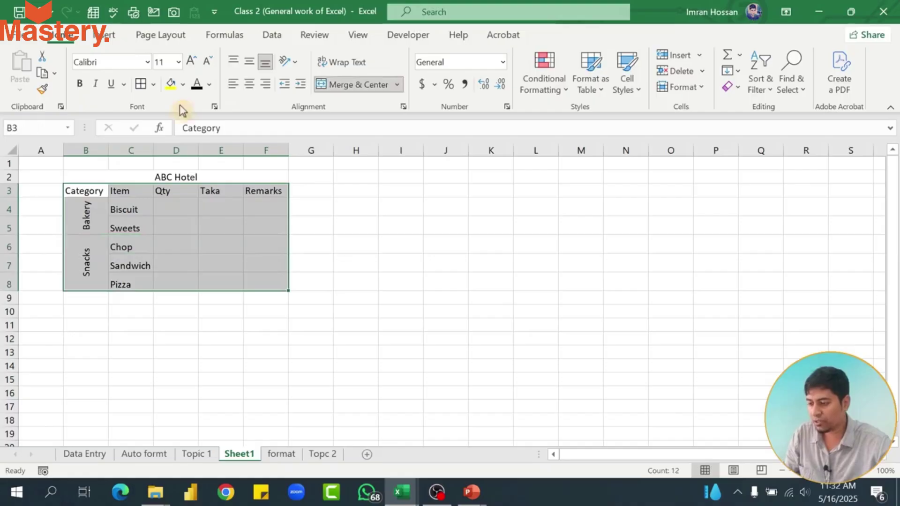
pyautogui.click(137, 87)
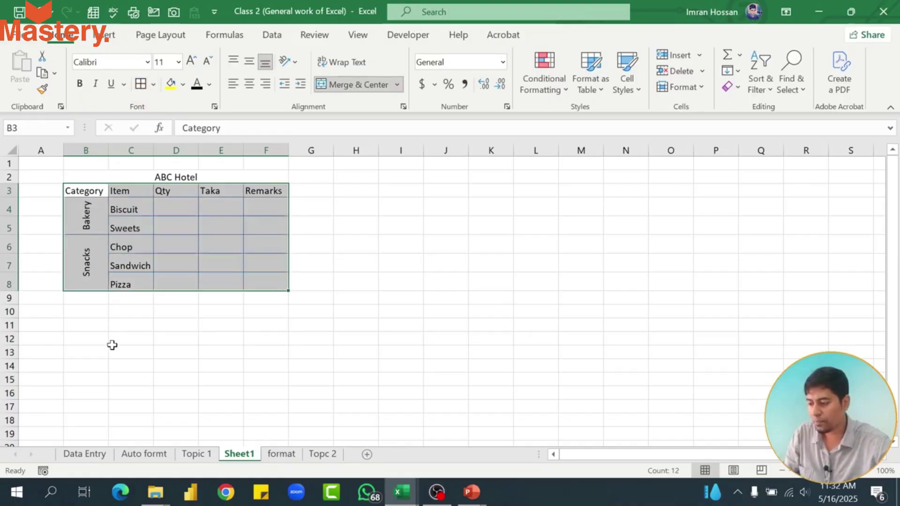
pyautogui.click(124, 300)
# Add a bordered total row across B9:F9, with the label Total merged and centered over B9:C9
pyautogui.click(92, 298)
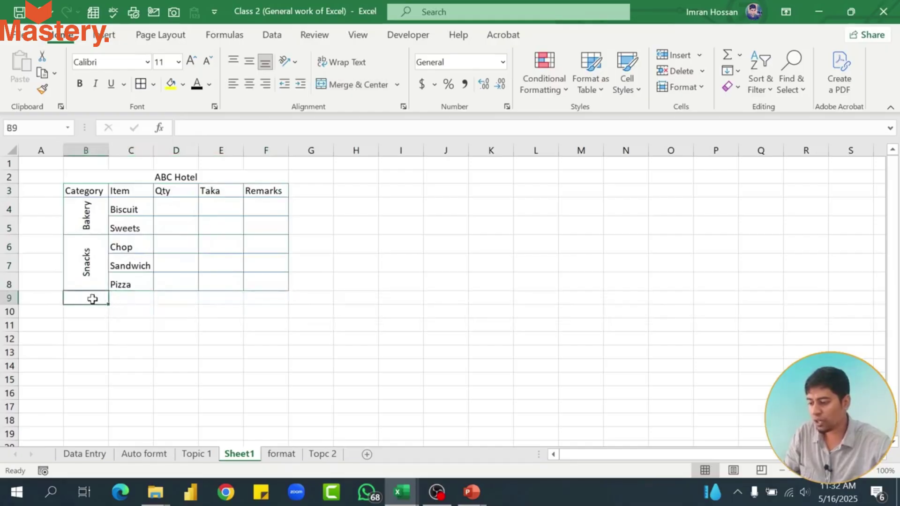
pyautogui.click(134, 302)
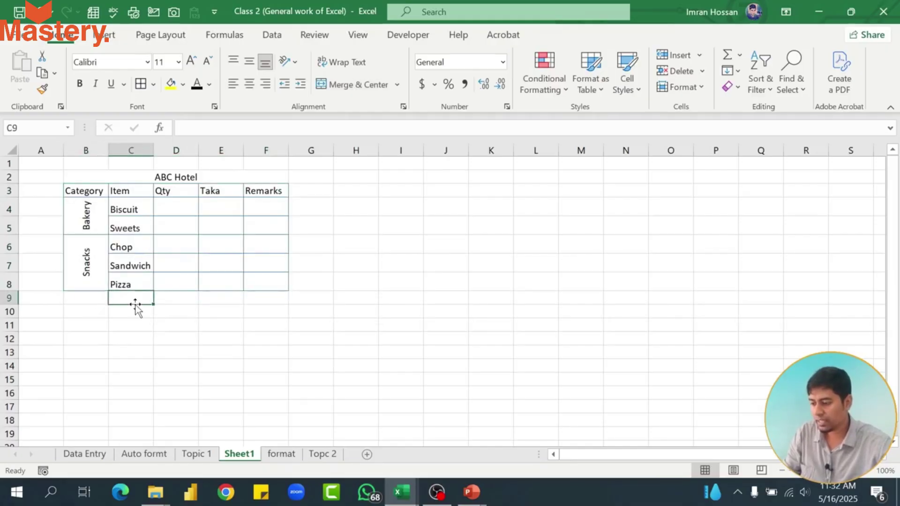
pyautogui.moveTo(82, 296); pyautogui.dragTo(133, 305)
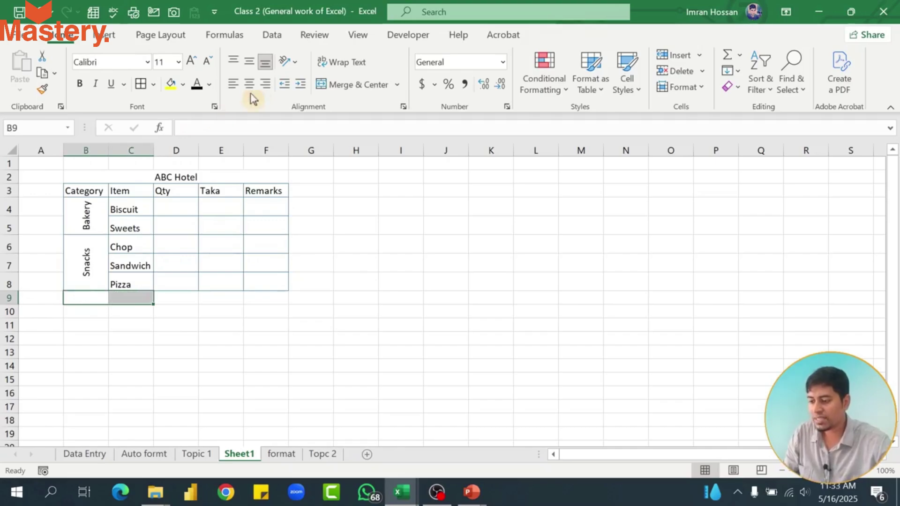
pyautogui.click(345, 85)
pyautogui.write('Total')
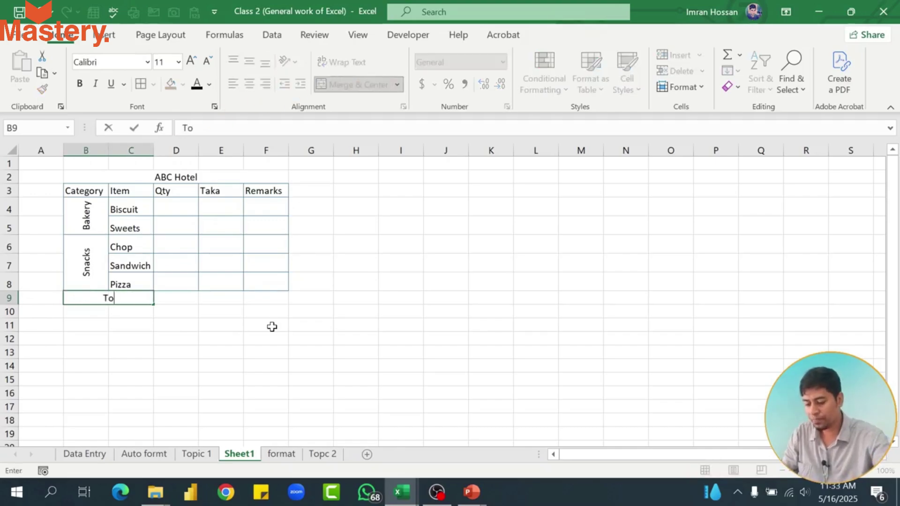
pyautogui.click(200, 315)
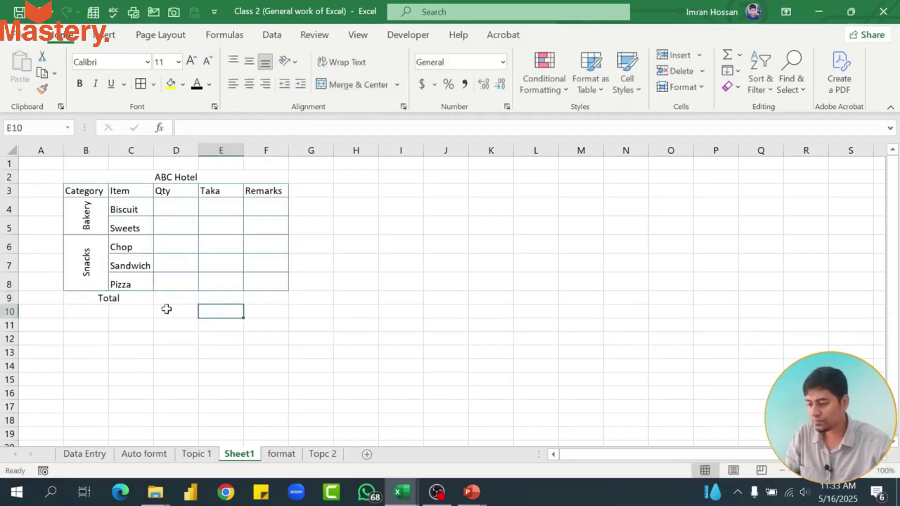
pyautogui.moveTo(109, 300); pyautogui.dragTo(263, 297)
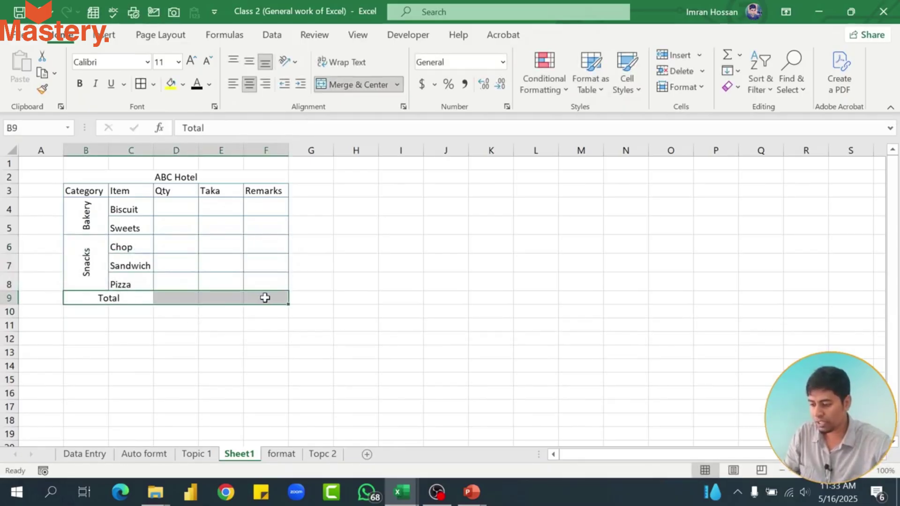
pyautogui.click(140, 374)
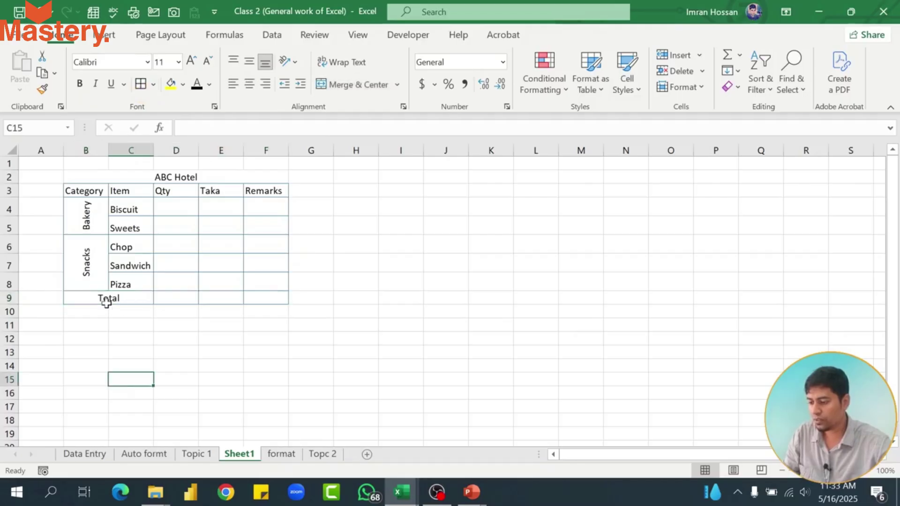
# Fill the header row B3:F3 and the total row B9:F9 with light gold
pyautogui.moveTo(78, 192); pyautogui.dragTo(265, 190)
pyautogui.click(184, 84)
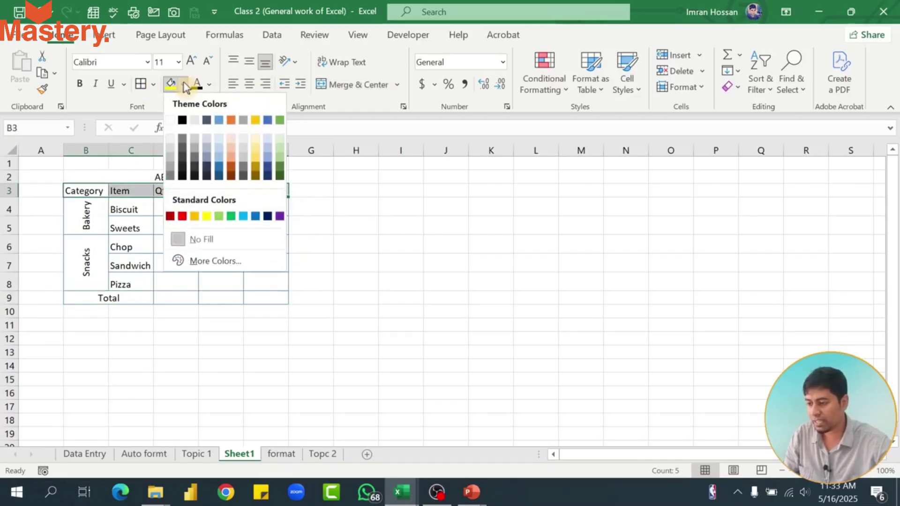
pyautogui.click(257, 147)
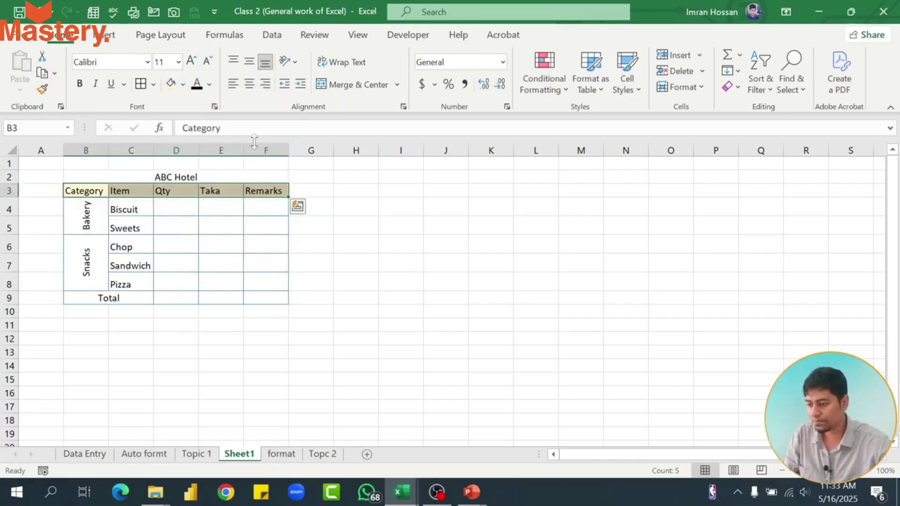
pyautogui.moveTo(94, 297); pyautogui.dragTo(279, 298)
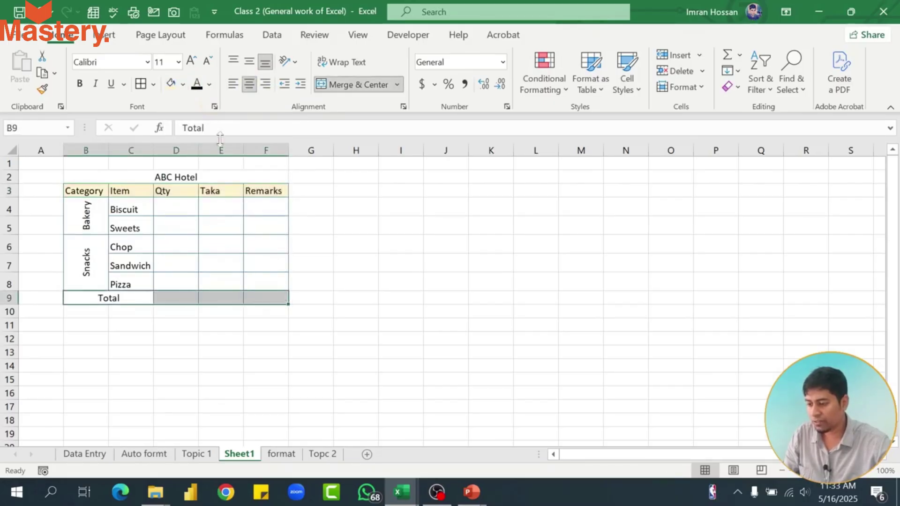
pyautogui.click(171, 84)
pyautogui.click(208, 244)
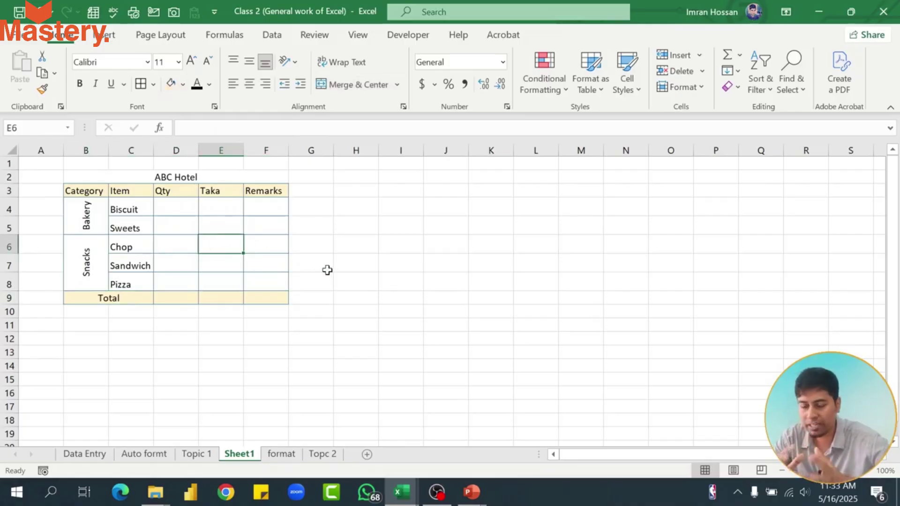
# Enter Sign in E13 below the table
pyautogui.click(245, 349)
pyautogui.click(220, 351)
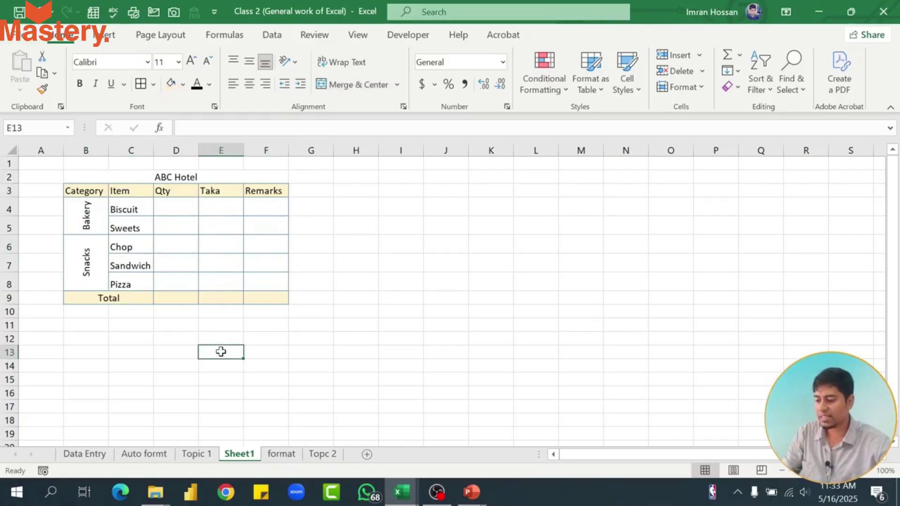
pyautogui.moveTo(175, 214); pyautogui.dragTo(251, 295)
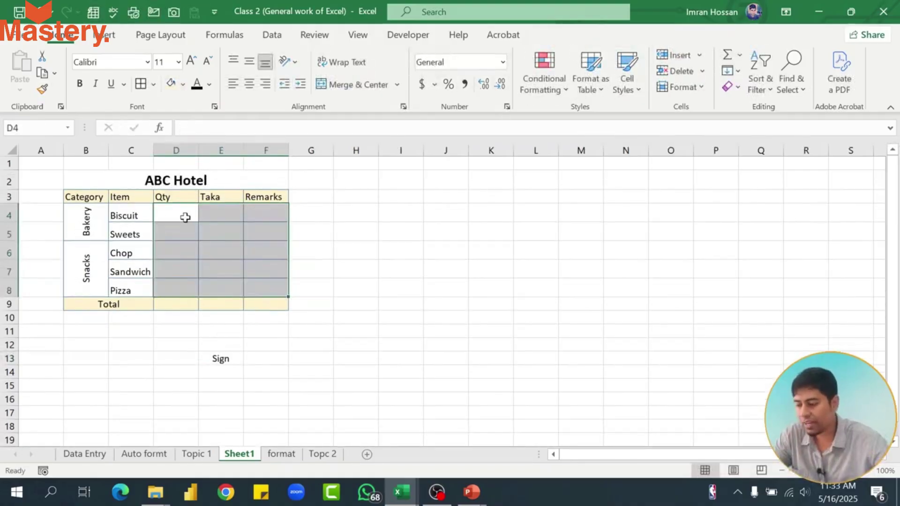
pyautogui.click(183, 216)
pyautogui.moveTo(171, 181); pyautogui.dragTo(236, 282)
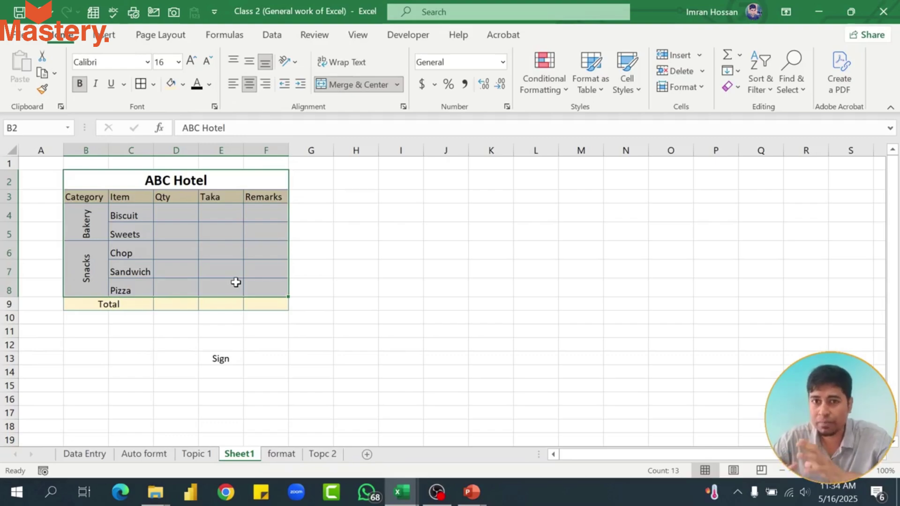
pyautogui.click(182, 215)
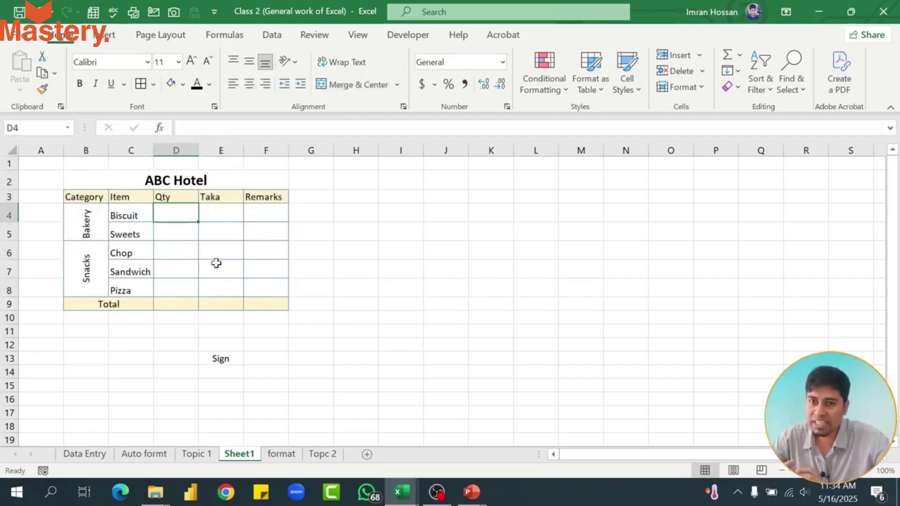